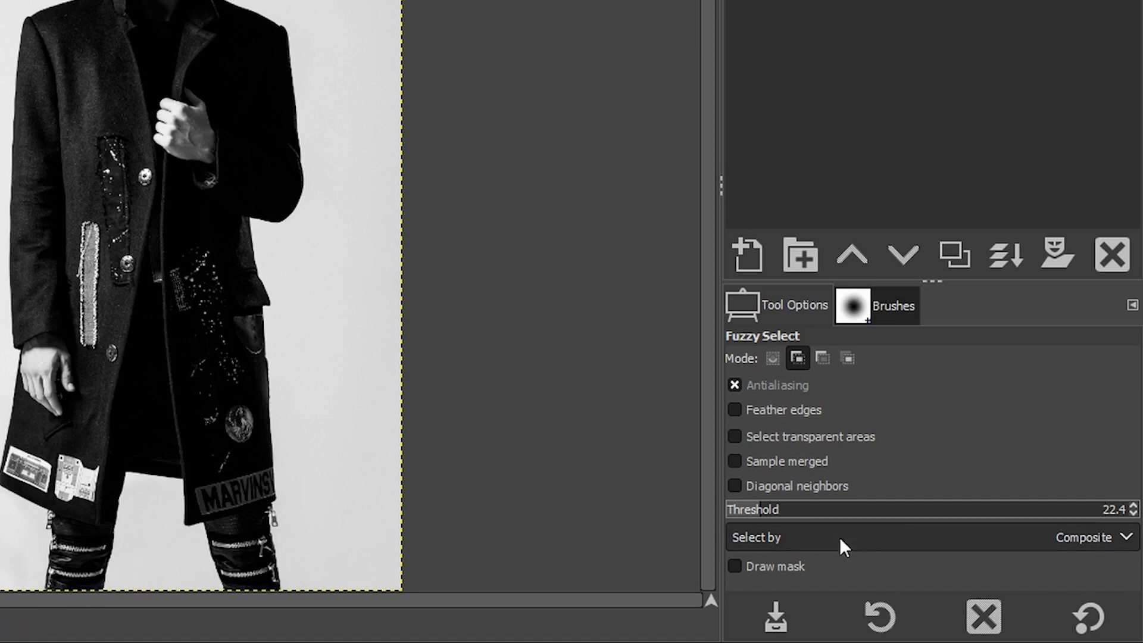
# Try Fuzzy Select on the background at thresholds of 3.4 and 127.8, clearing the selection after each test
pyautogui.click(735, 518)
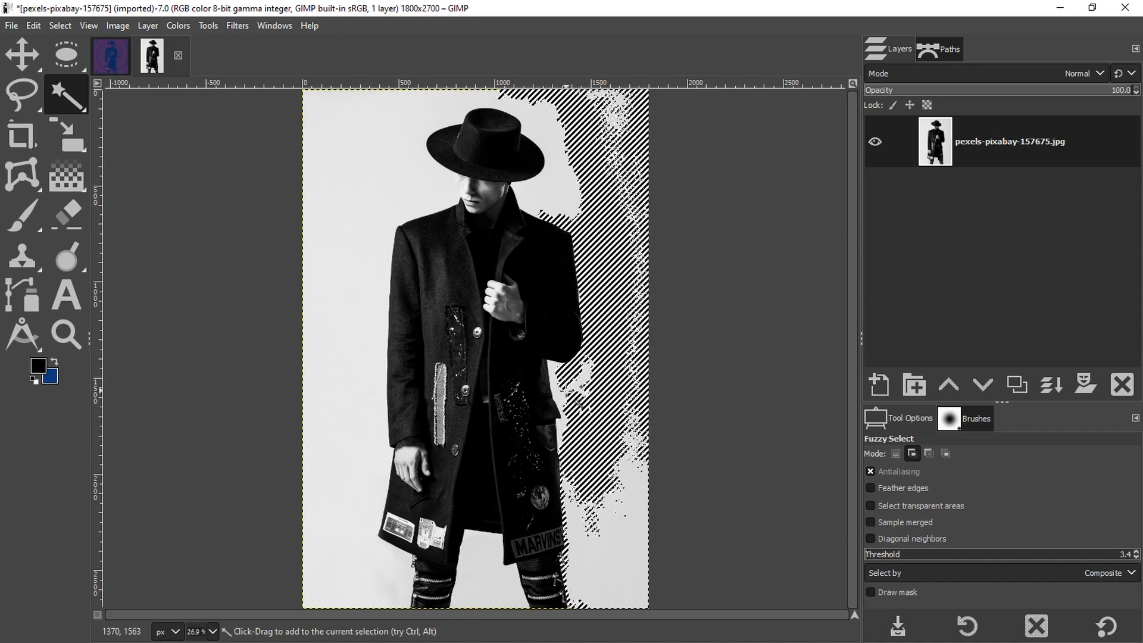
pyautogui.click(578, 394)
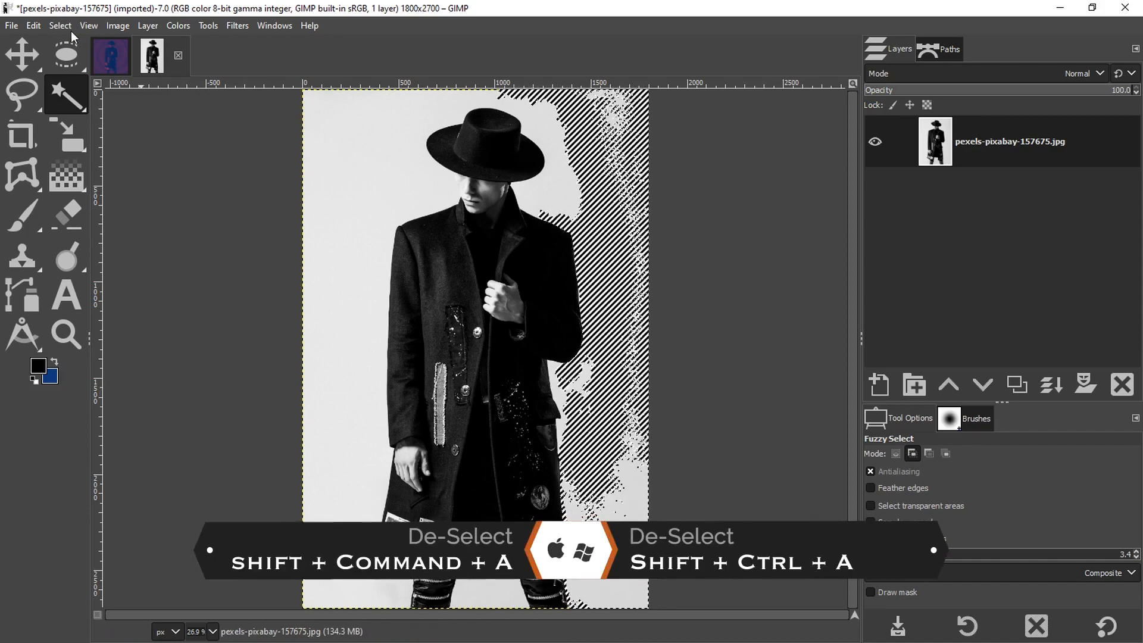
pyautogui.click(60, 26)
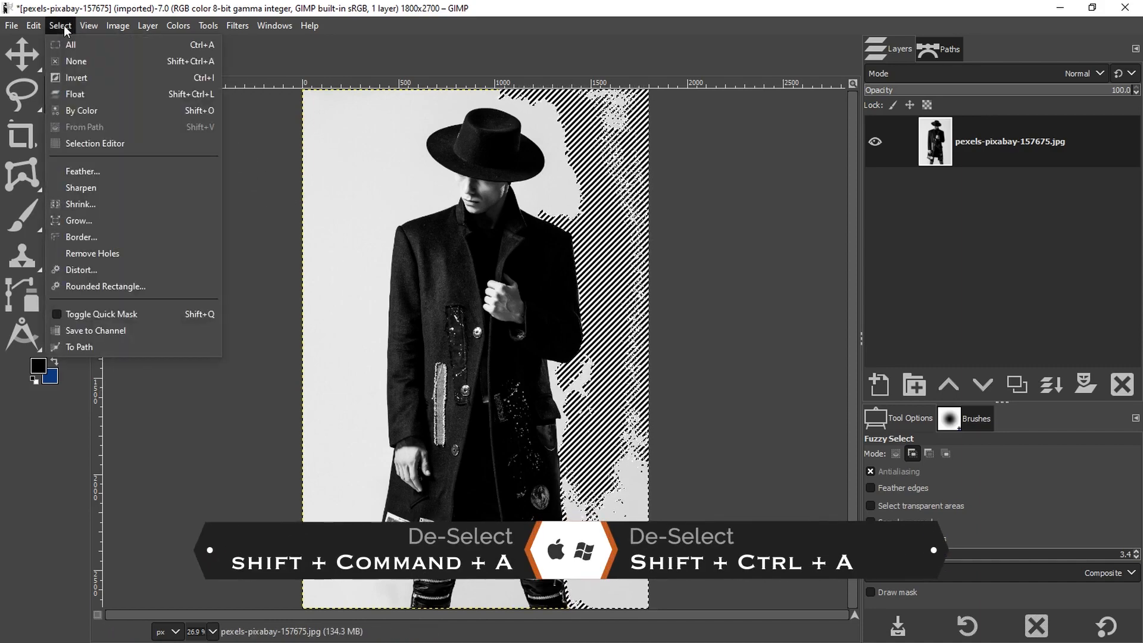
pyautogui.click(69, 57)
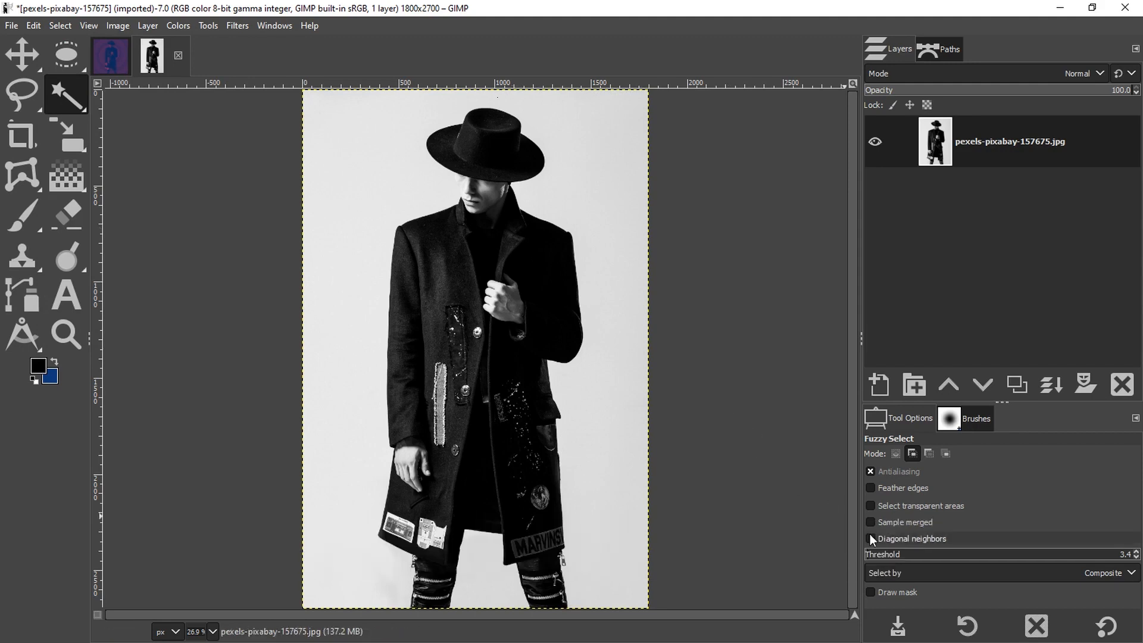
pyautogui.moveTo(1054, 559); pyautogui.dragTo(999, 561)
pyautogui.click(590, 405)
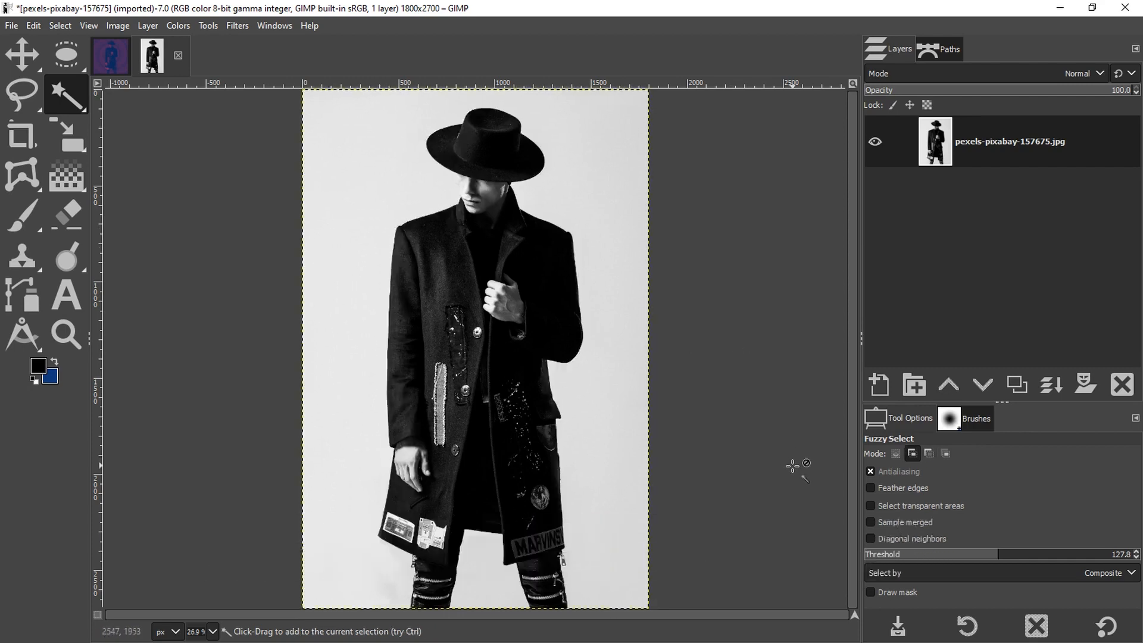
# Select the background around the man using Fuzzy Select with a threshold of 25.8
pyautogui.click(891, 557)
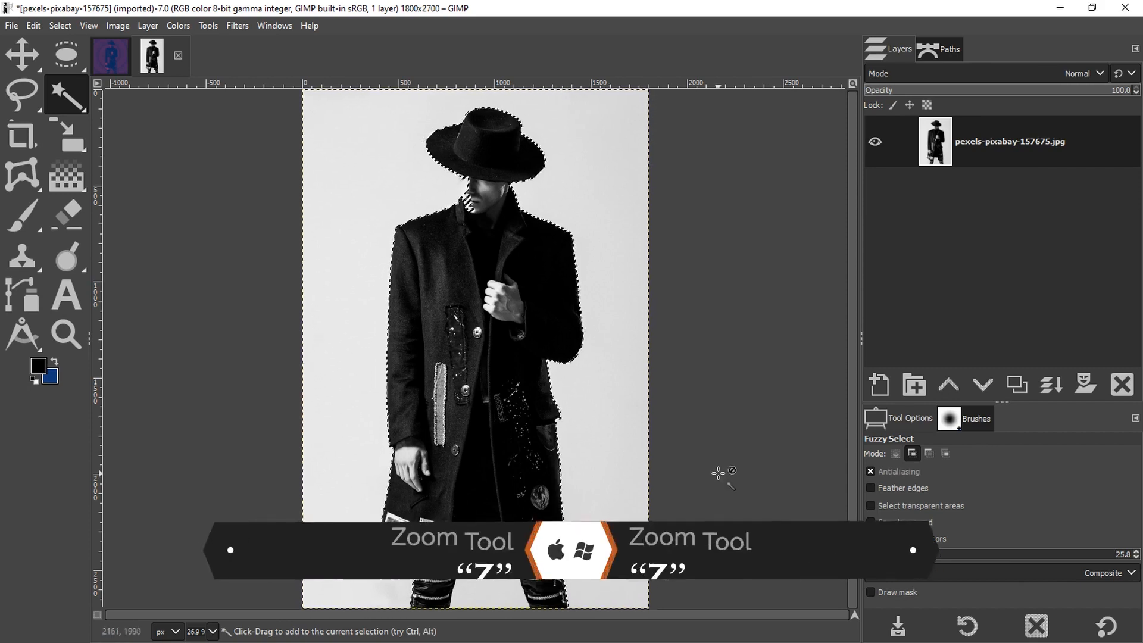
pyautogui.press('z')
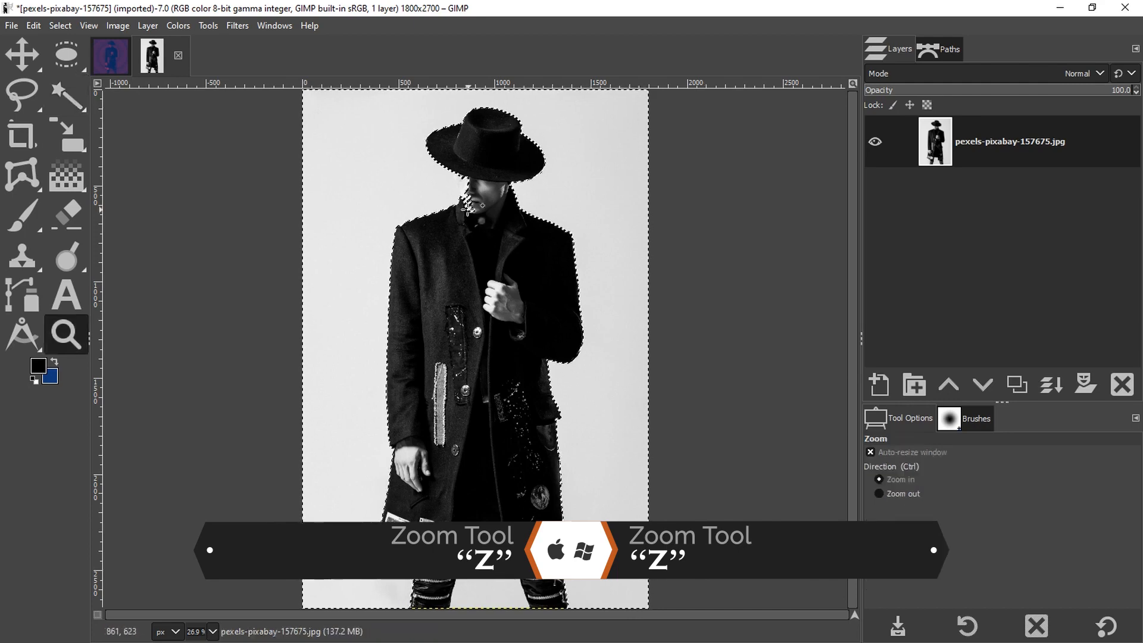
pyautogui.moveTo(415, 146); pyautogui.dragTo(560, 258)
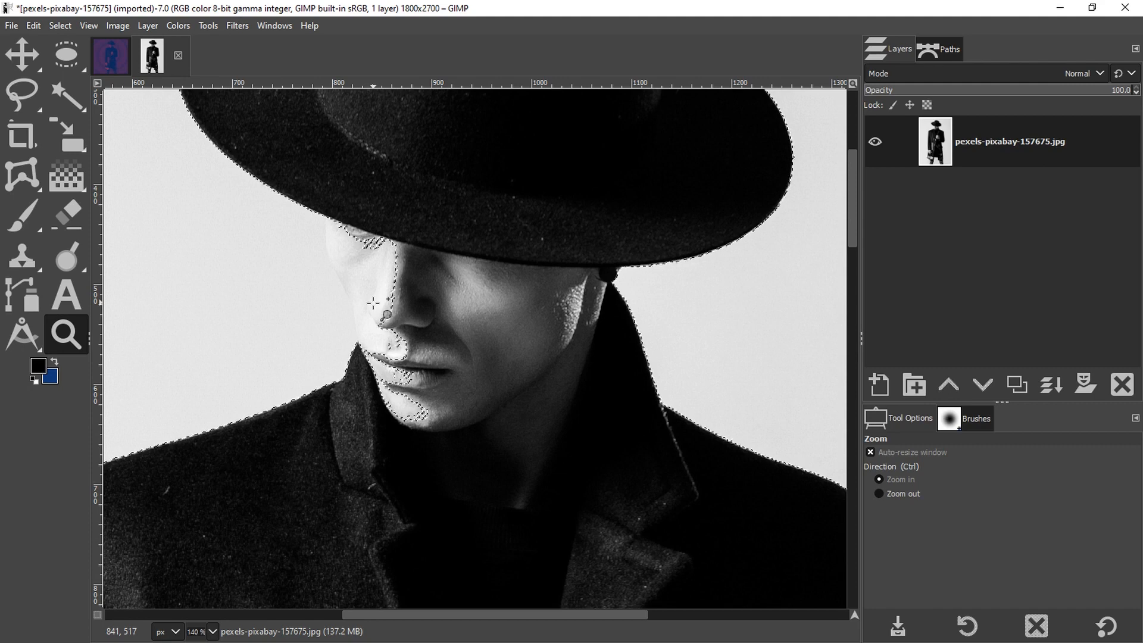
# Subtract the man's face from the selection with a Free Select outline around the brow, nose, mouth and chin
pyautogui.press('u')
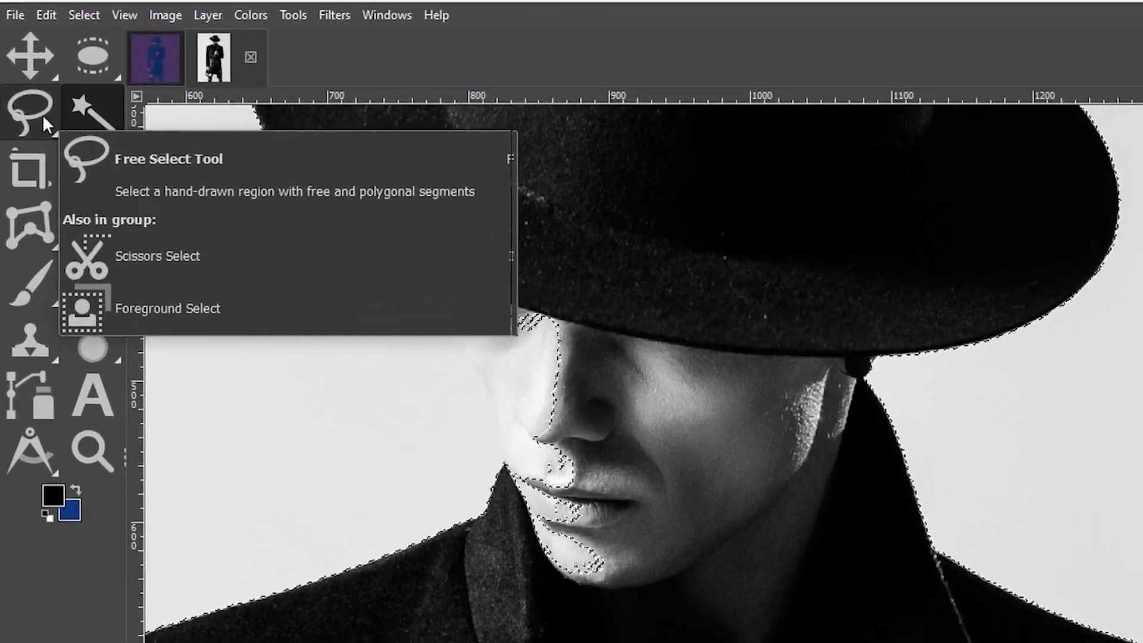
pyautogui.click(33, 100)
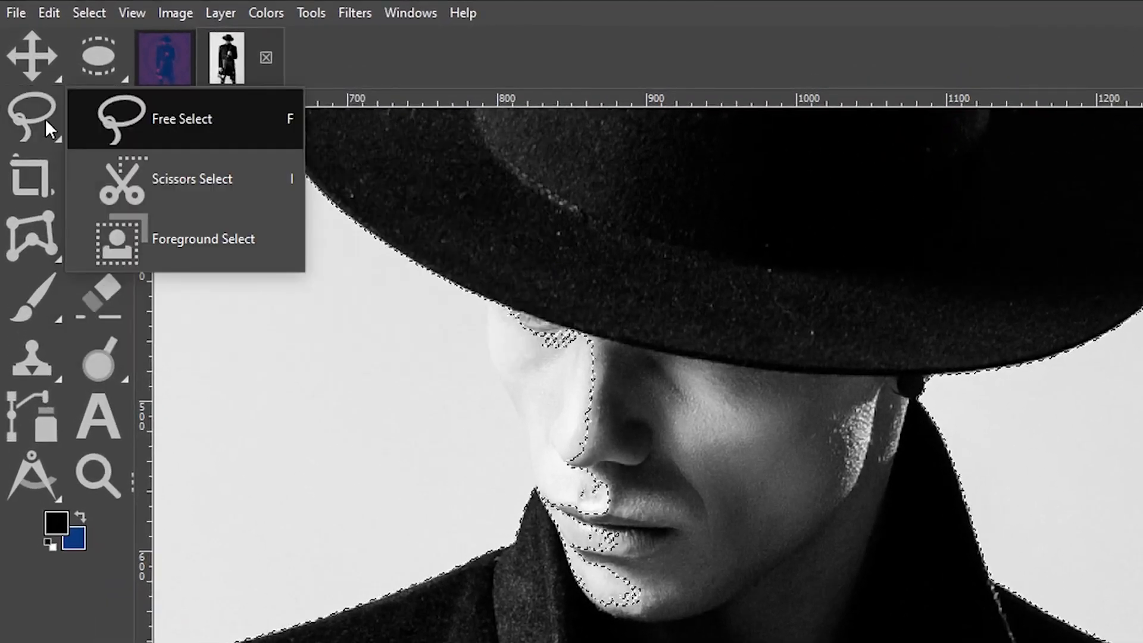
pyautogui.click(258, 119)
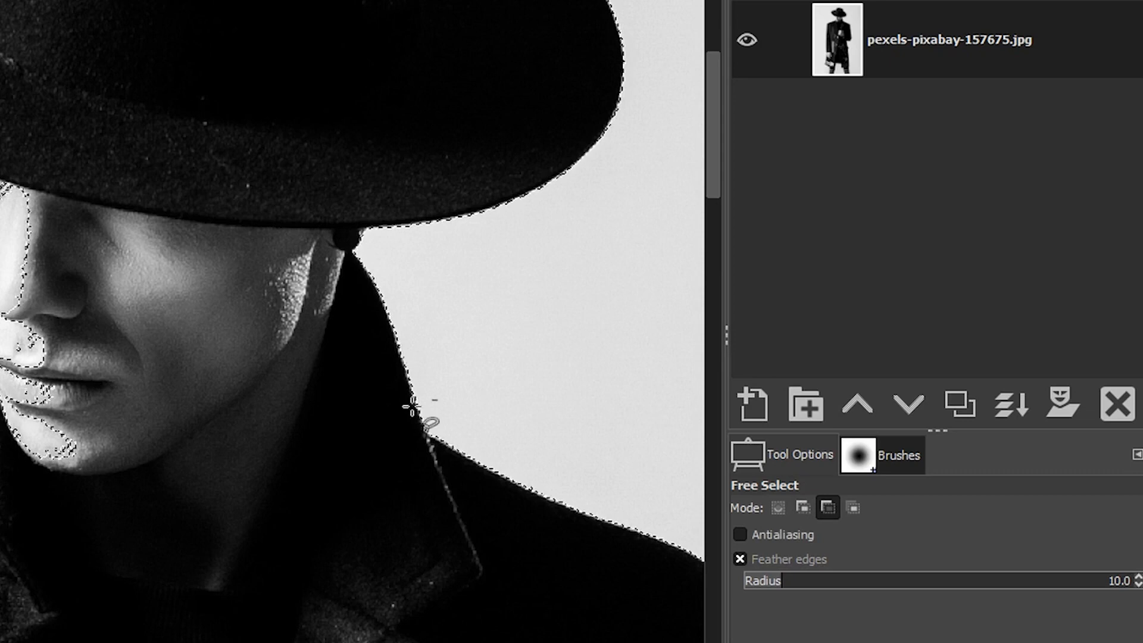
pyautogui.click(778, 507)
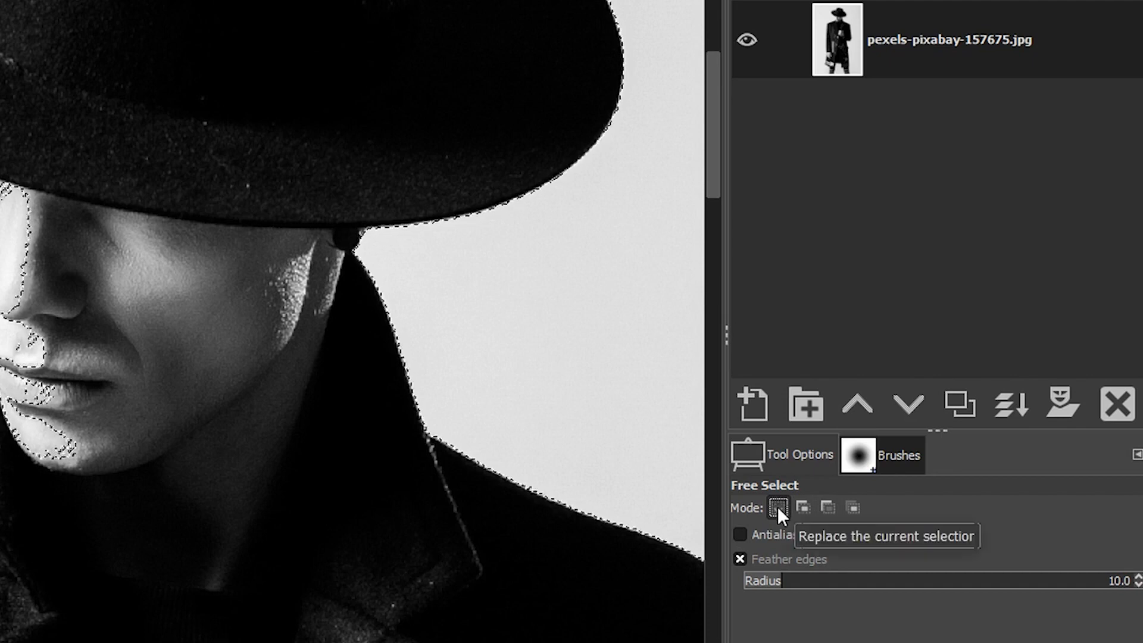
pyautogui.click(828, 508)
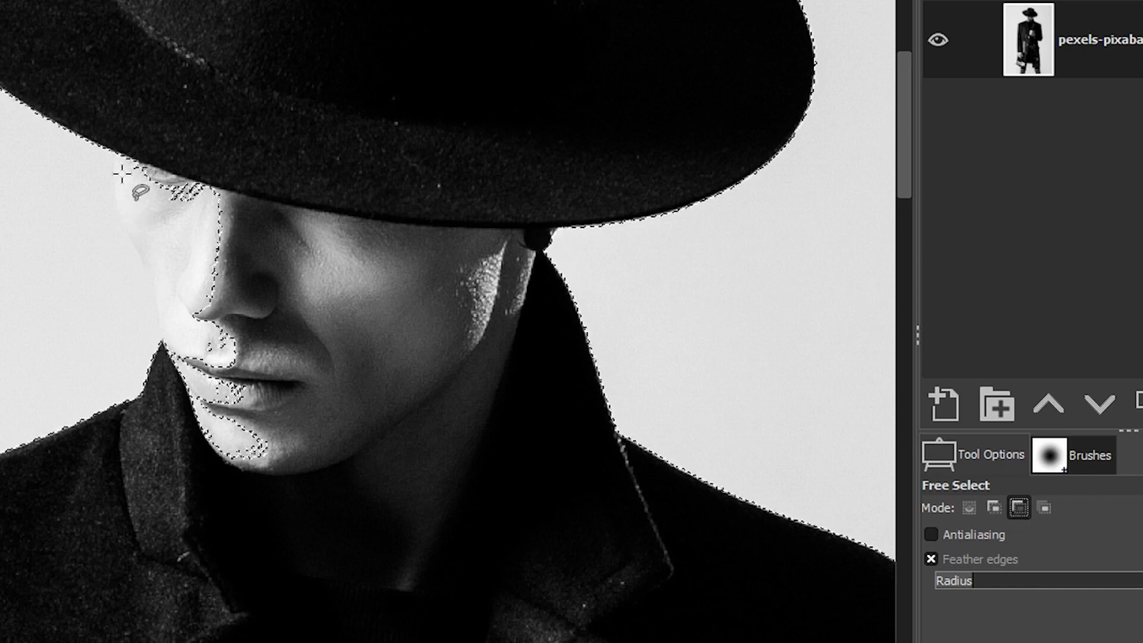
pyautogui.moveTo(117, 152)
pyautogui.mouseDown()
pyautogui.moveTo(113, 209)
pyautogui.moveTo(196, 473)
pyautogui.moveTo(316, 484)
pyautogui.moveTo(264, 150)
pyautogui.moveTo(195, 130)
pyautogui.moveTo(117, 151)
pyautogui.mouseUp()
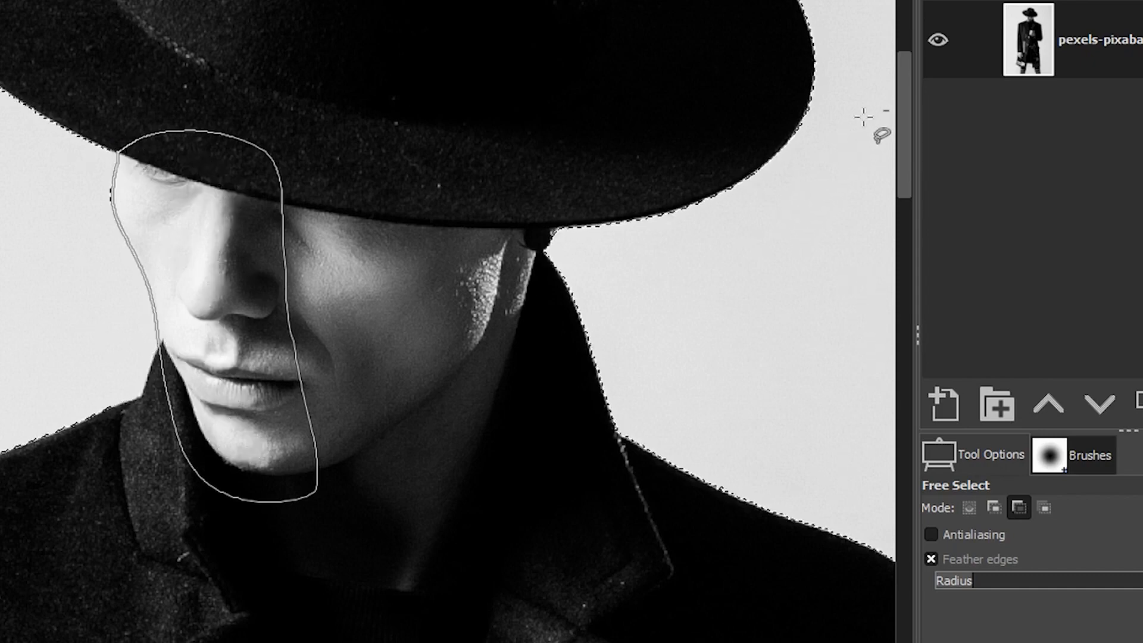
# Add the background area between the man's legs to the selection with Fuzzy Select
pyautogui.moveTo(902, 94); pyautogui.dragTo(914, 640)
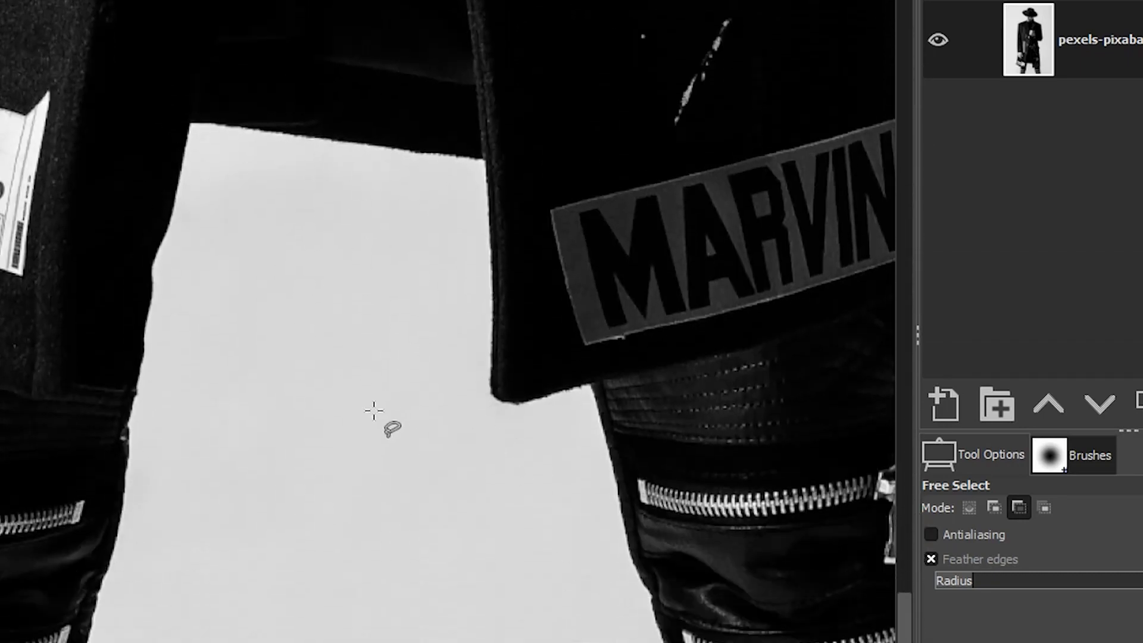
pyautogui.moveTo(536, 642); pyautogui.dragTo(505, 642)
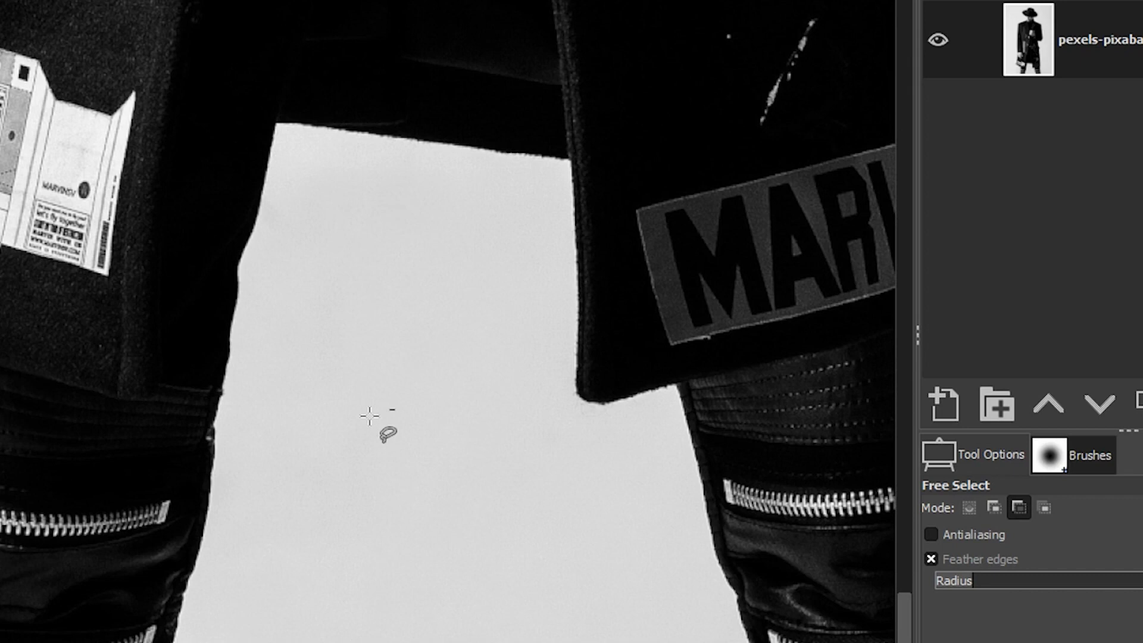
pyautogui.press('u')
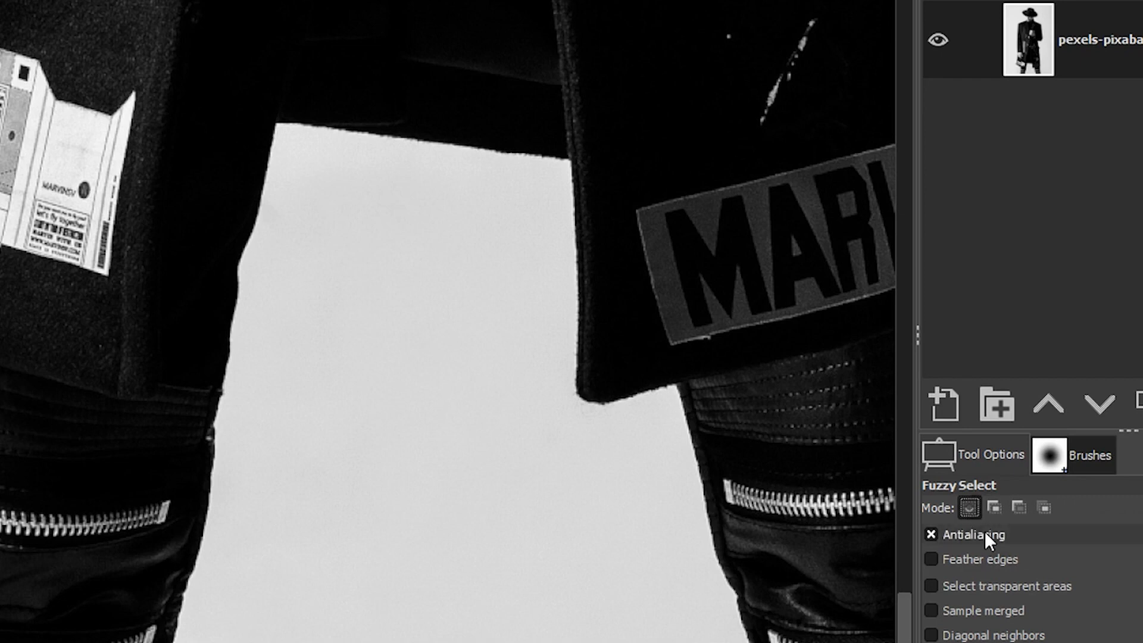
pyautogui.click(991, 507)
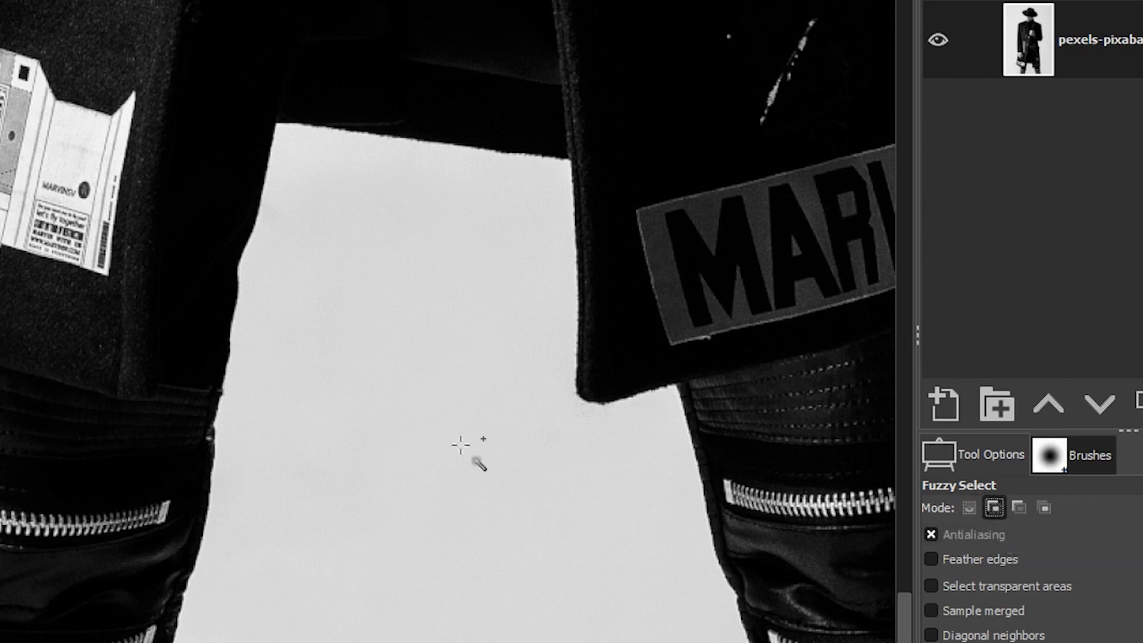
pyautogui.click(527, 525)
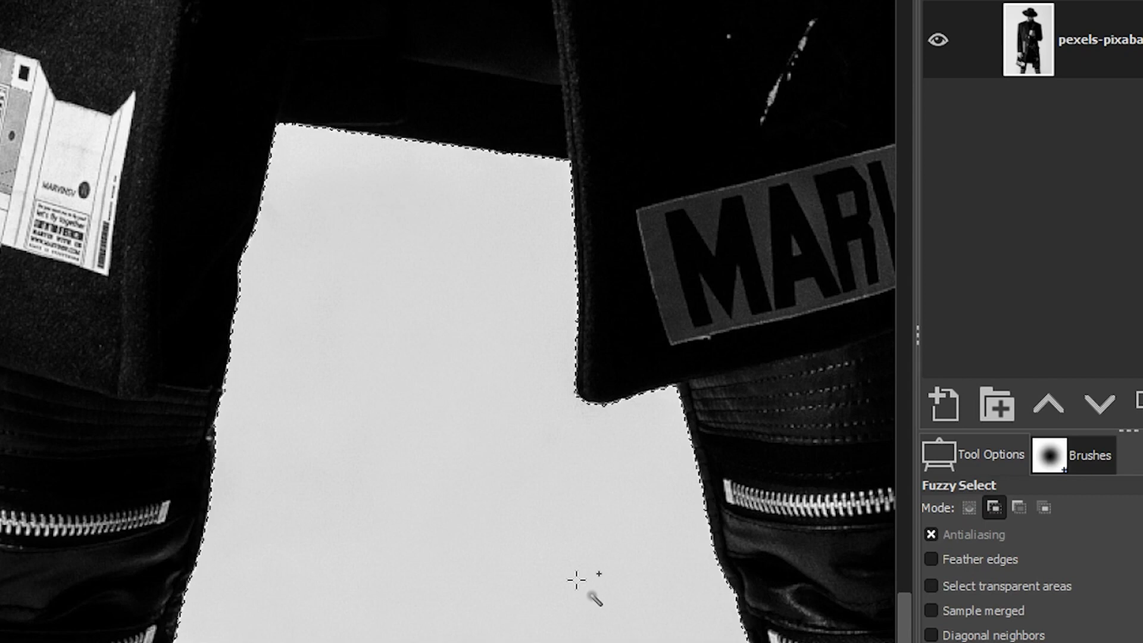
# Invert the selection, use it to initialize a layer mask on the photo layer, and clear the selection
pyautogui.hotkey('shift', 'ctrl', 'j')
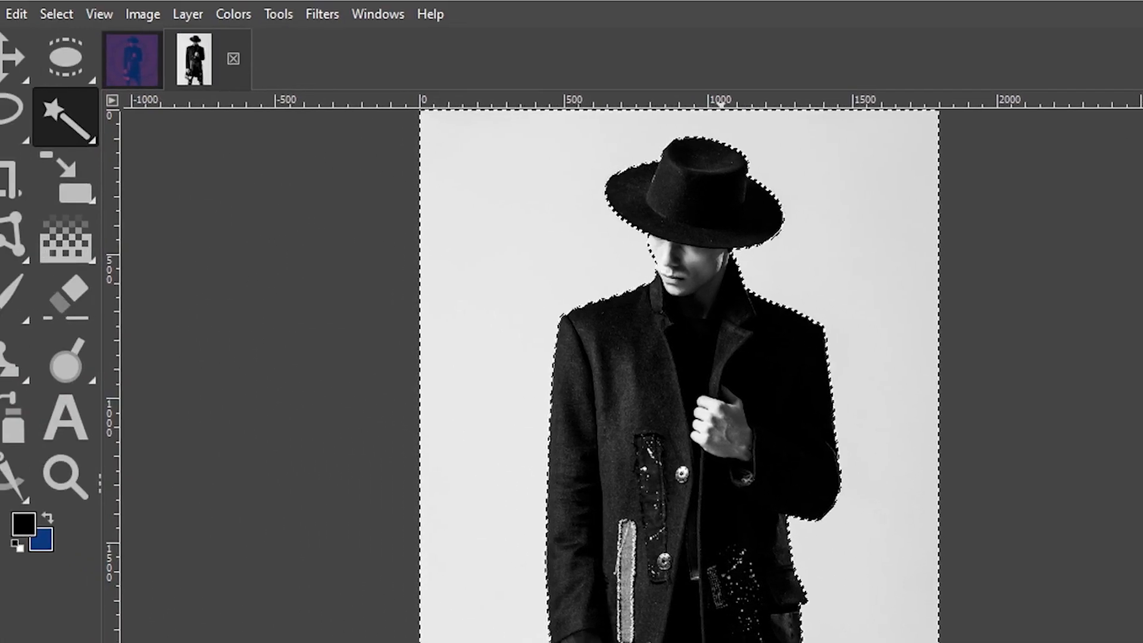
pyautogui.click(66, 13)
pyautogui.click(82, 92)
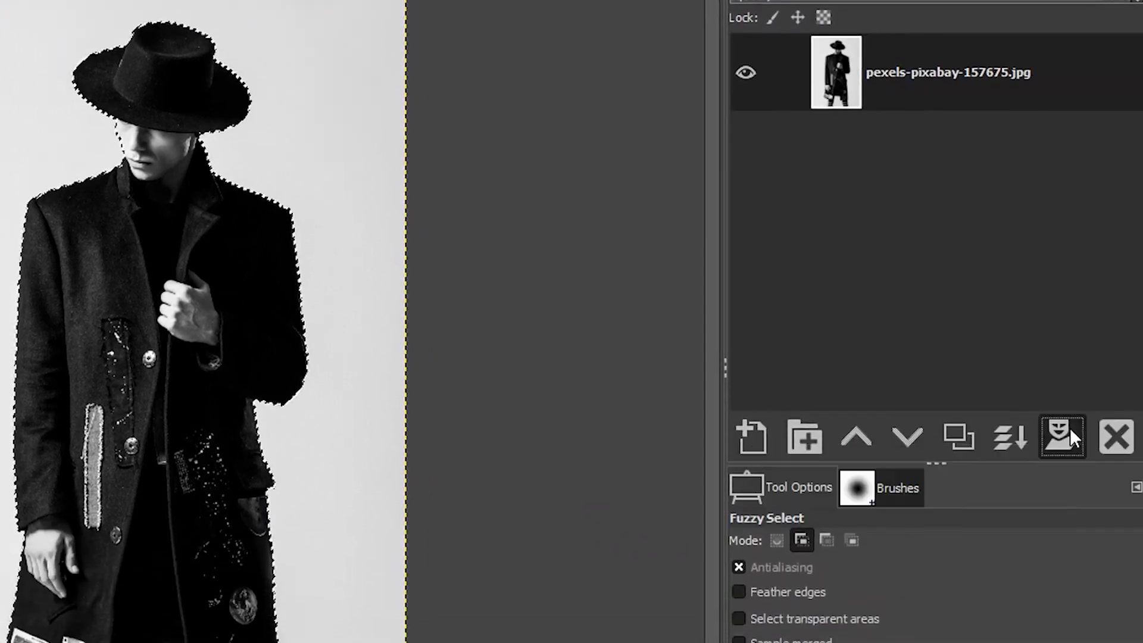
pyautogui.click(1063, 436)
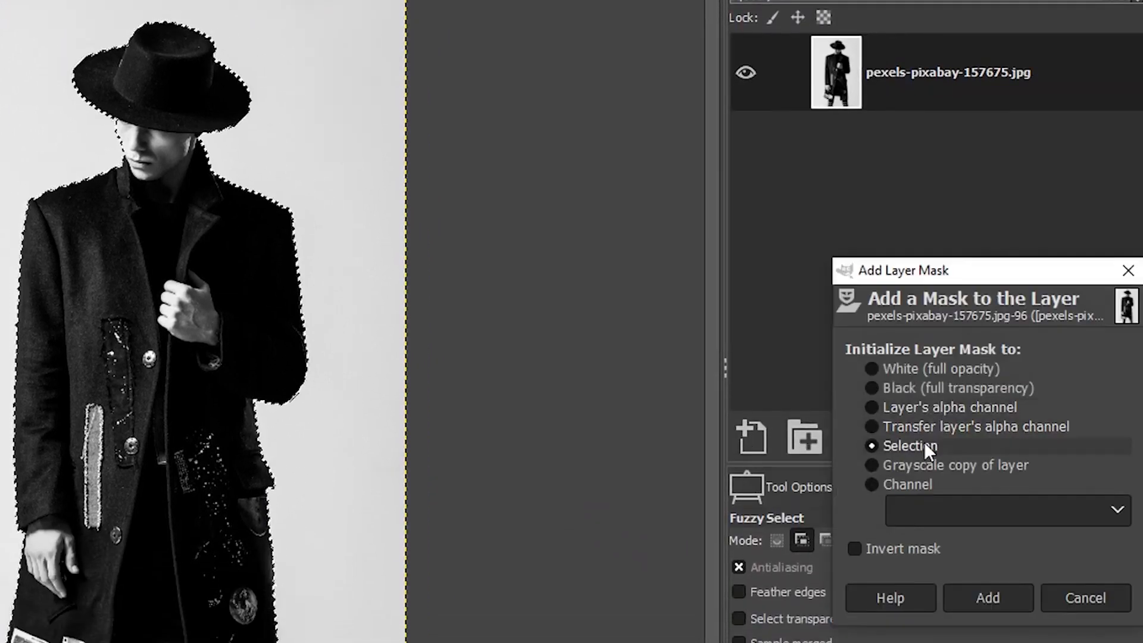
pyautogui.click(972, 597)
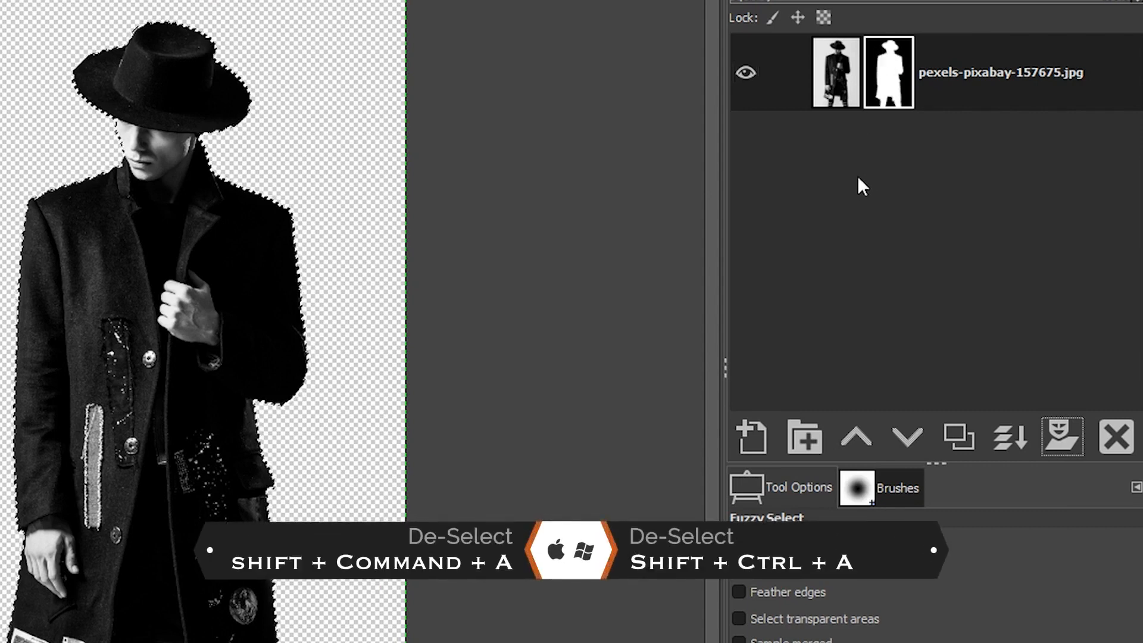
pyautogui.hotkey('shift', 'ctrl', 'a')
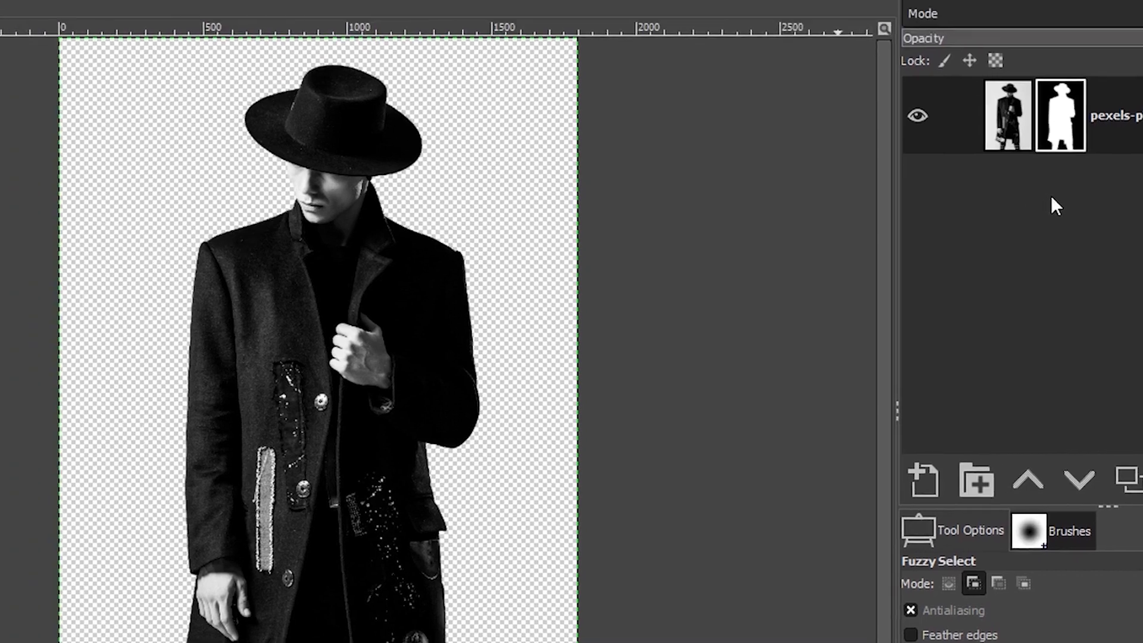
# Resize the canvas to 2700 × 2700 px with the image centered
pyautogui.click(77, 12)
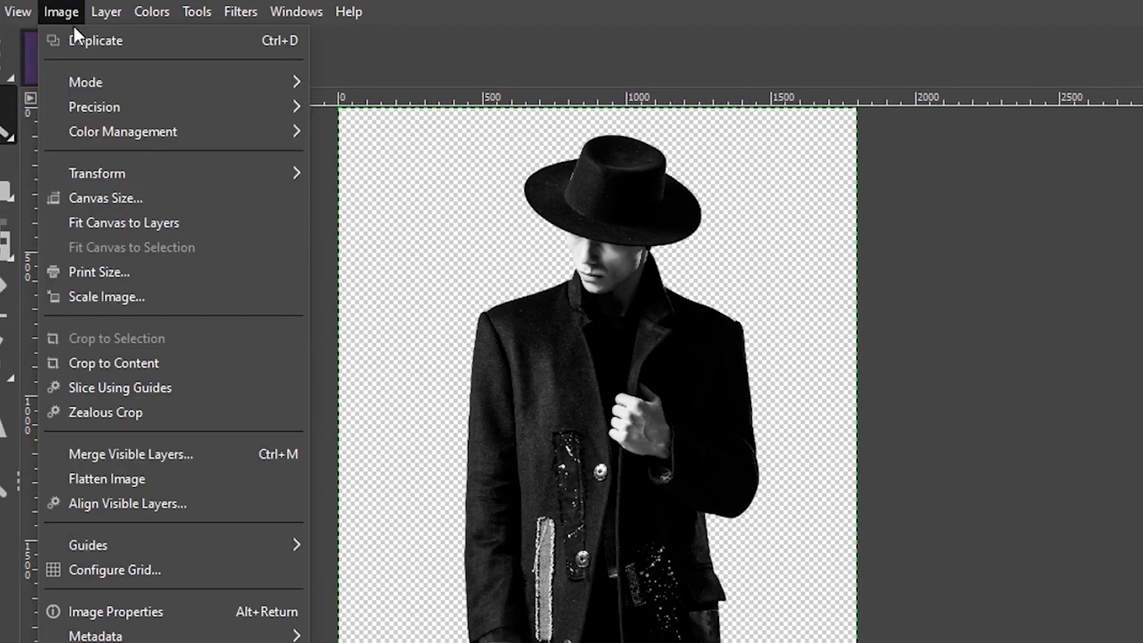
pyautogui.click(101, 198)
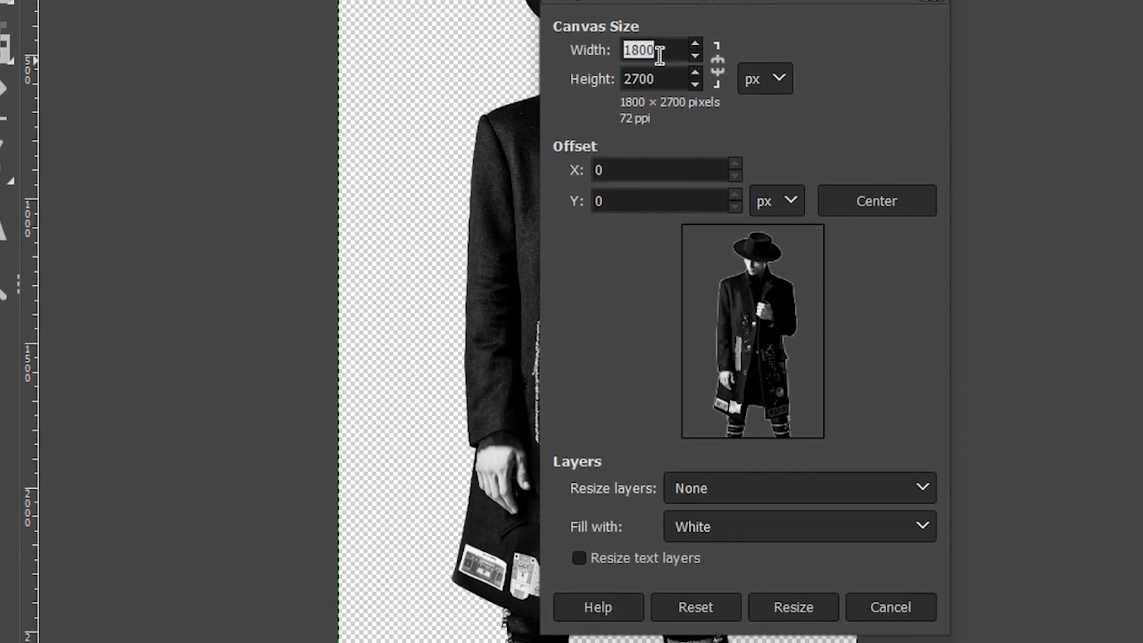
pyautogui.write('2700')
pyautogui.press('Tab')
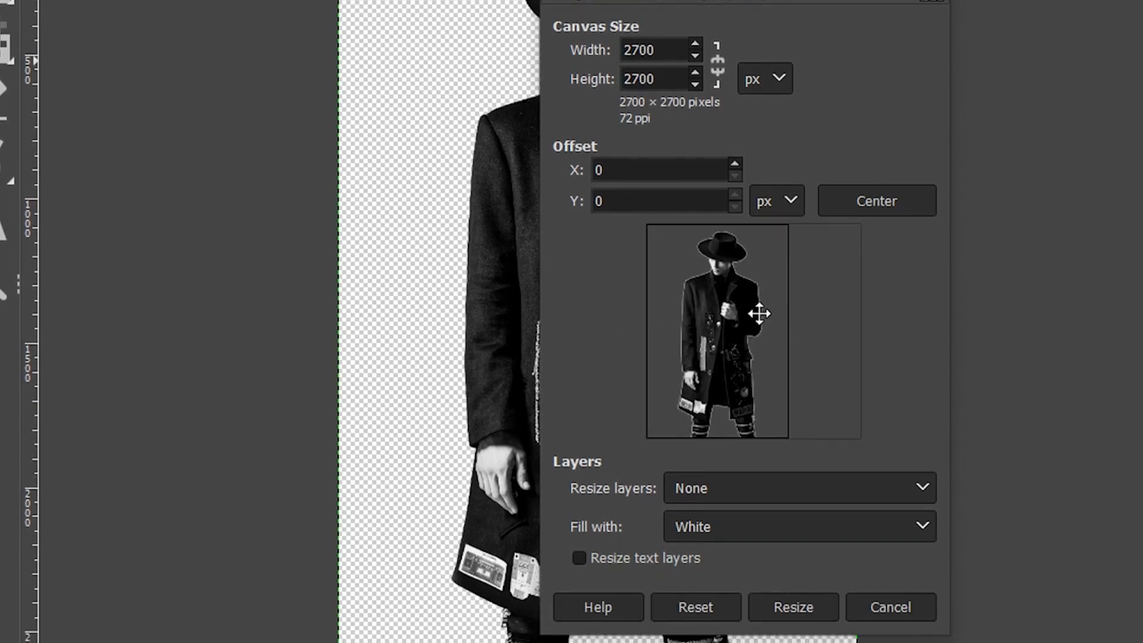
pyautogui.click(878, 209)
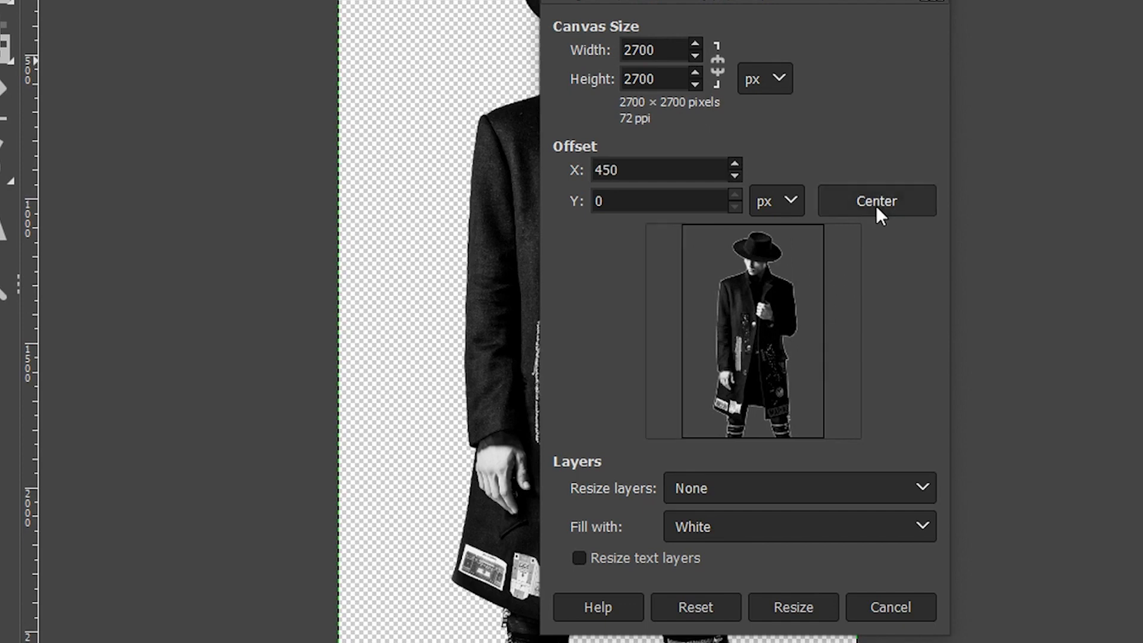
pyautogui.click(786, 600)
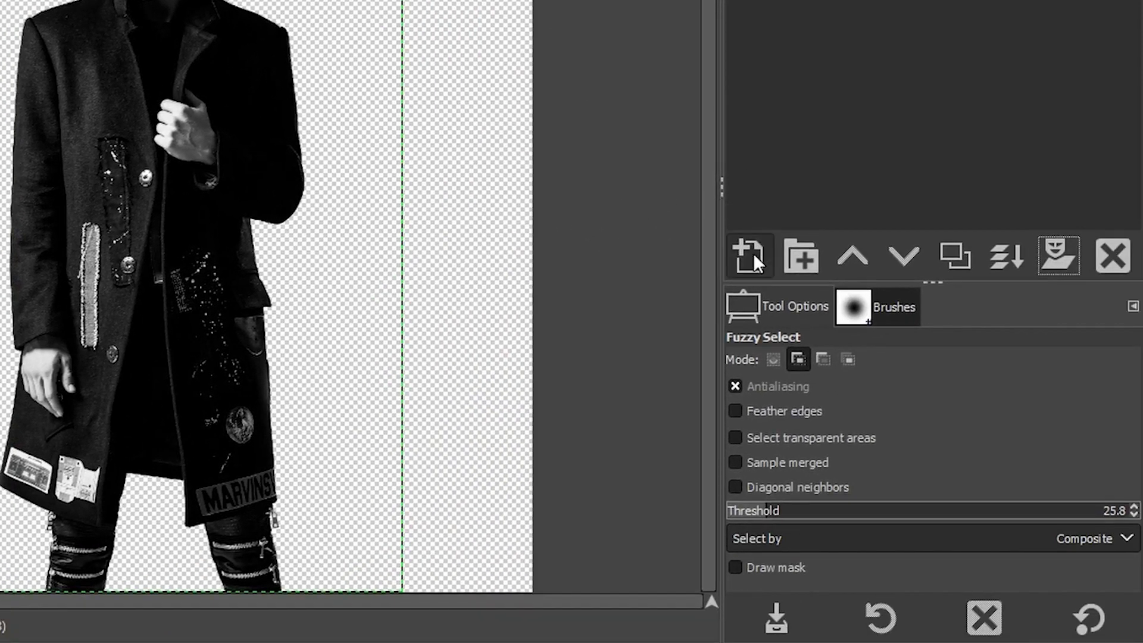
# Define a new 2700 × 2700 px layer named Background, filled with the foreground color
pyautogui.click(753, 252)
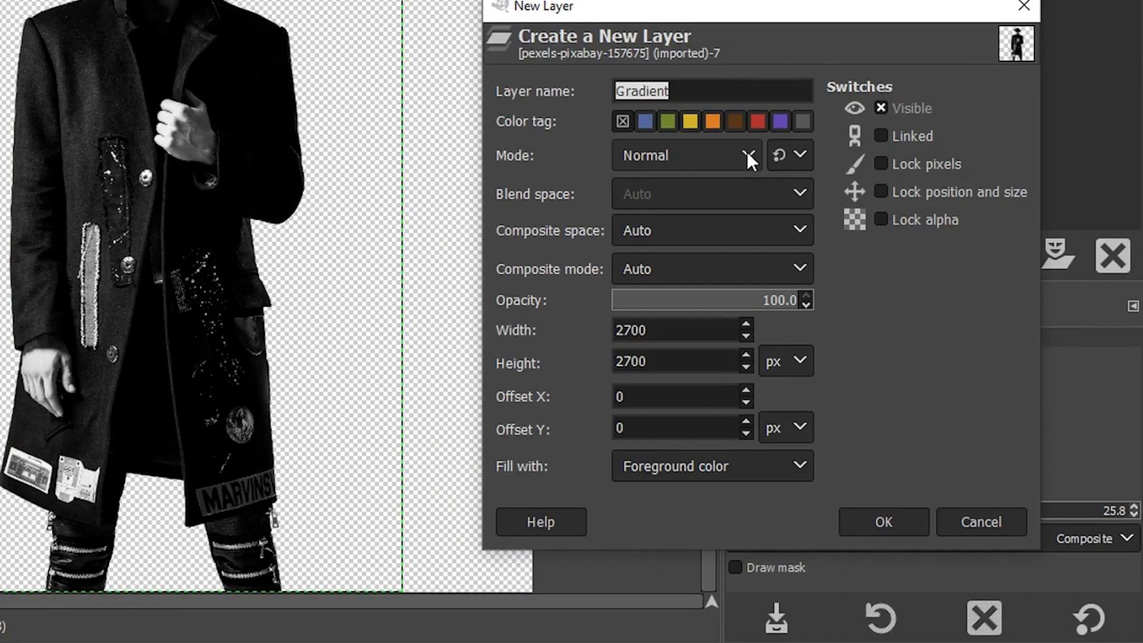
pyautogui.write('Backgr')
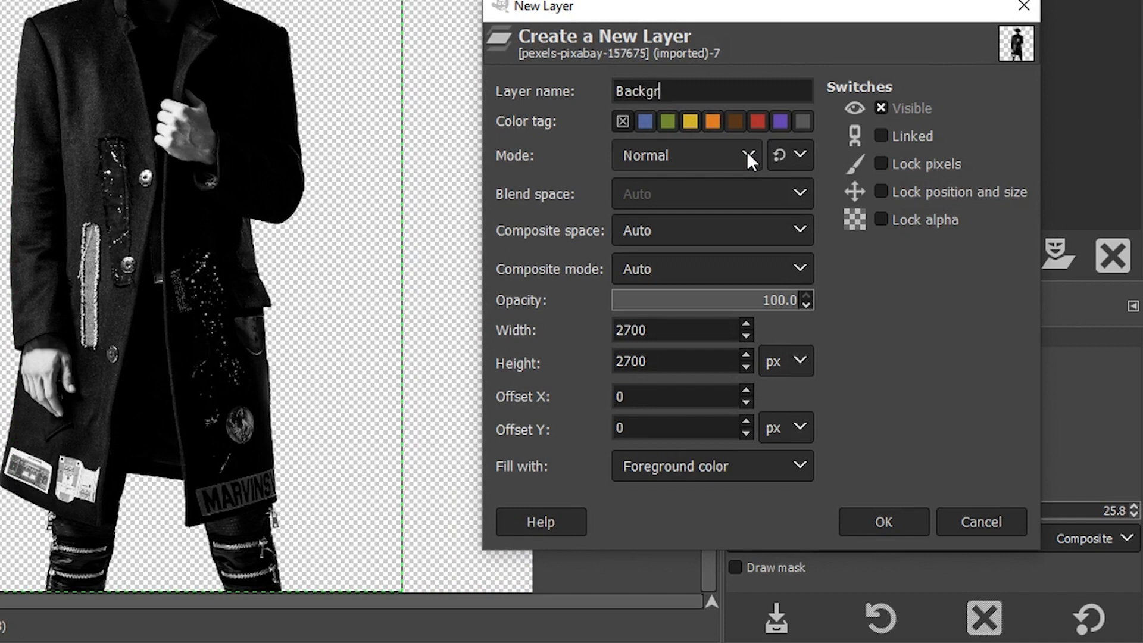
pyautogui.write('ound')
pyautogui.click(687, 470)
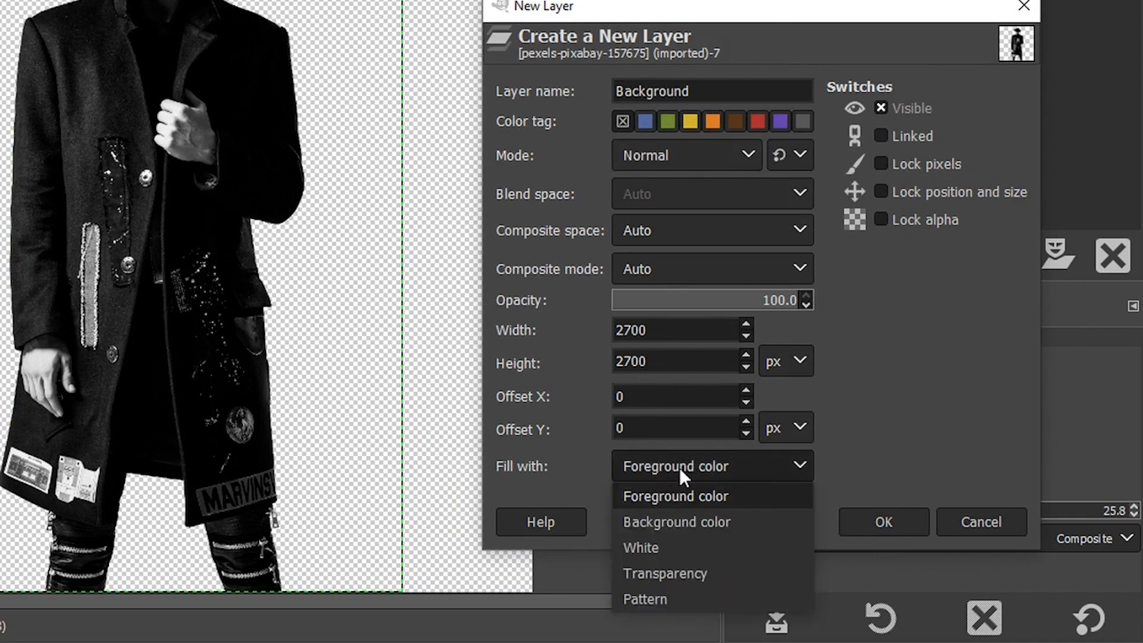
pyautogui.click(682, 466)
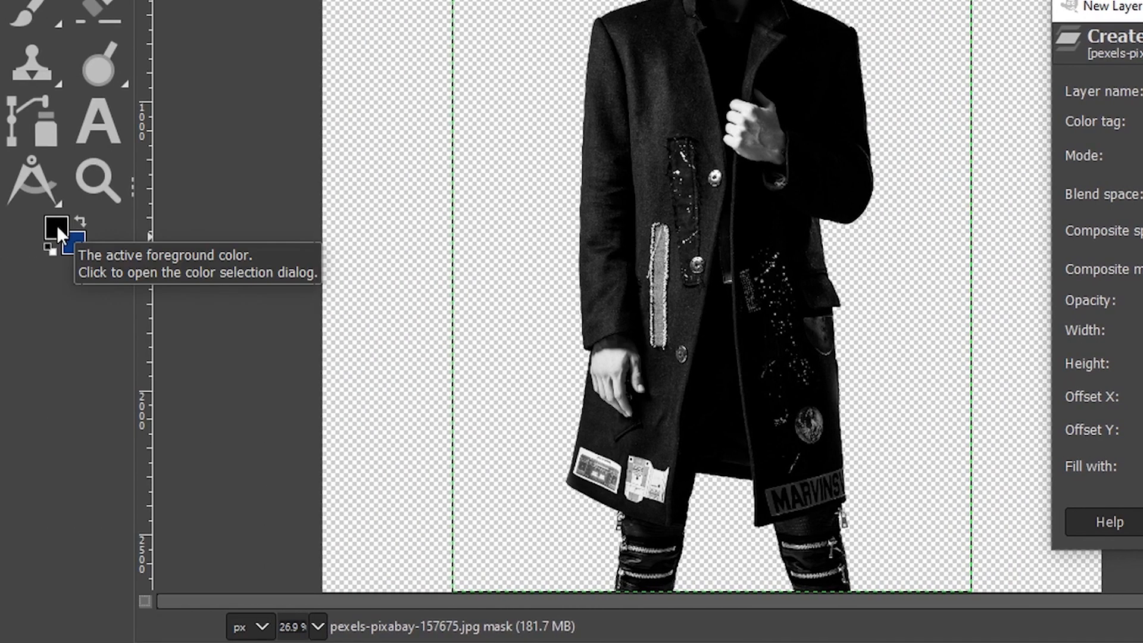
# Set the foreground color to 6cb8c5 and create the Background layer filled with it
pyautogui.click(56, 225)
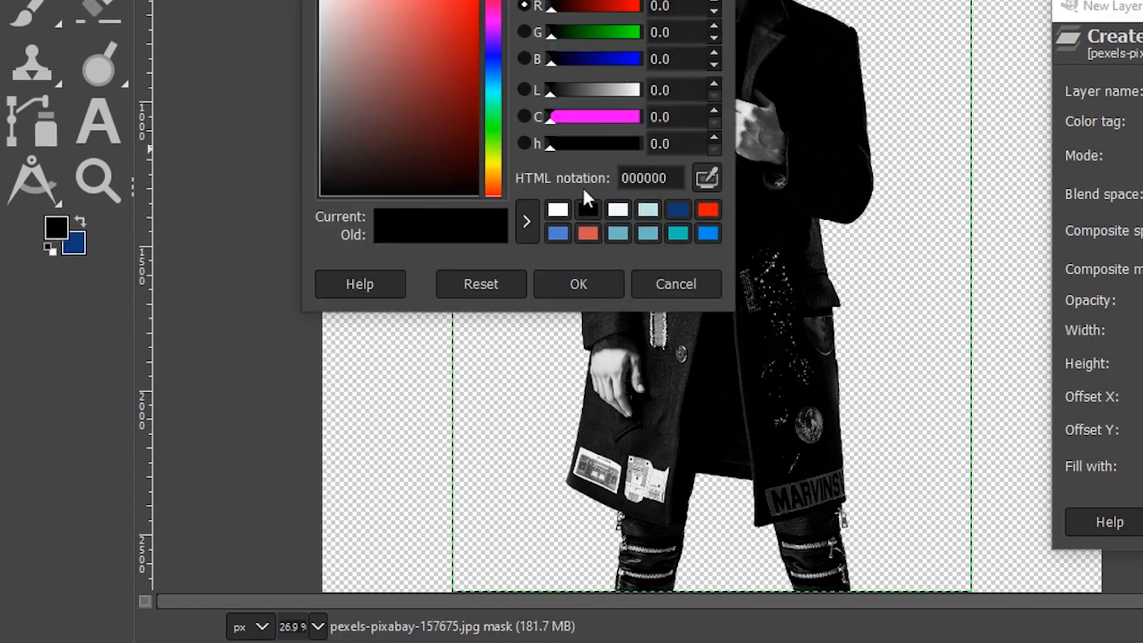
pyautogui.click(648, 231)
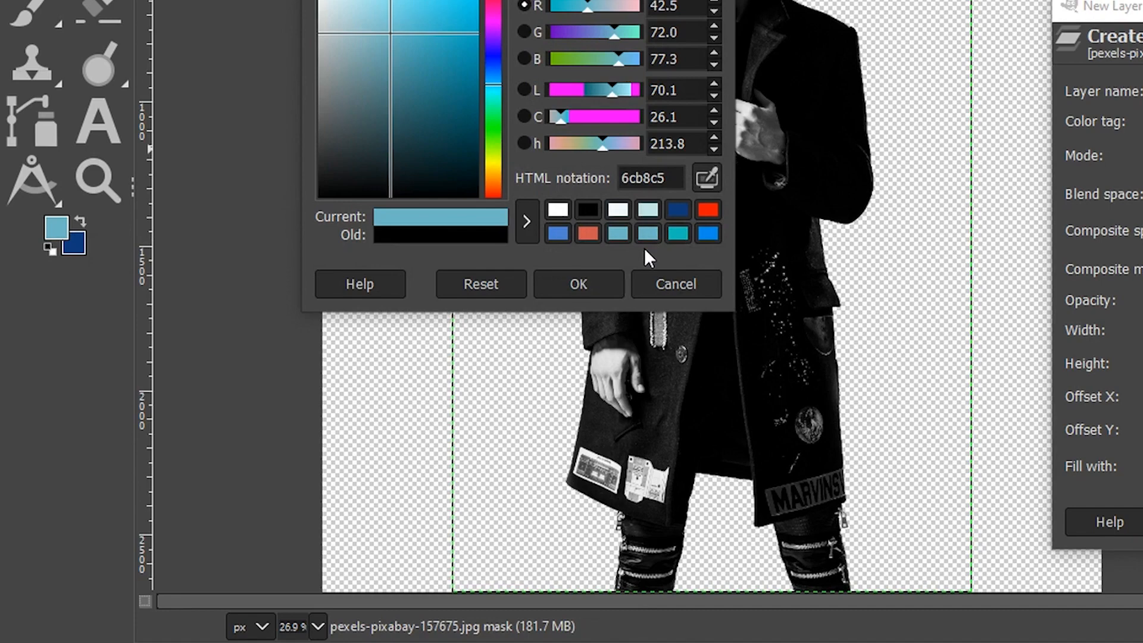
pyautogui.moveTo(665, 178); pyautogui.dragTo(593, 174)
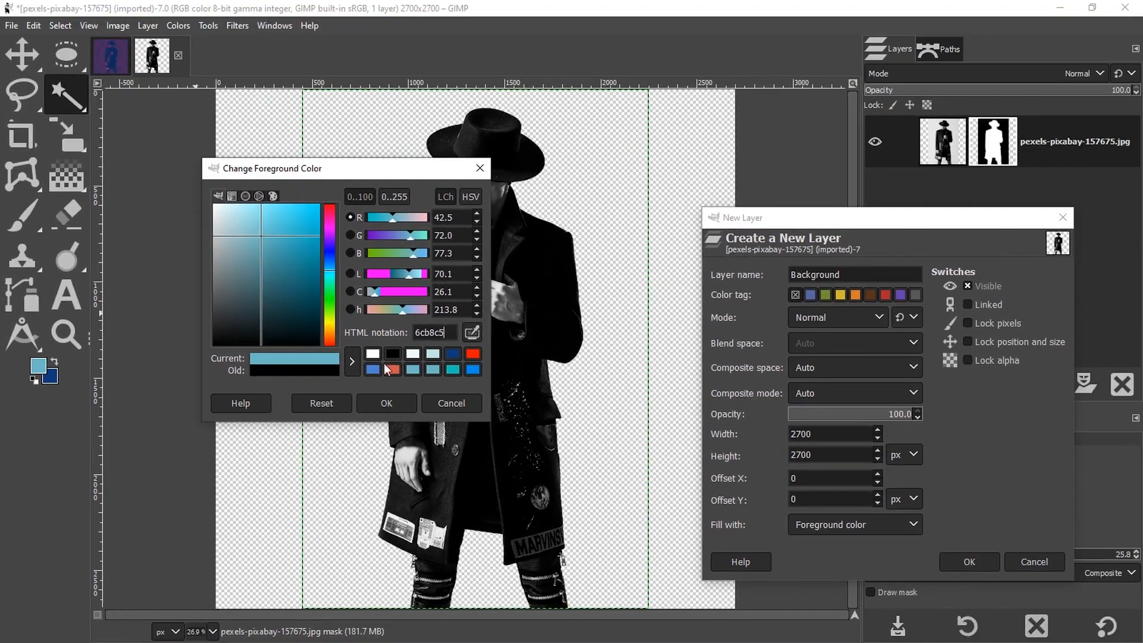
pyautogui.click(578, 284)
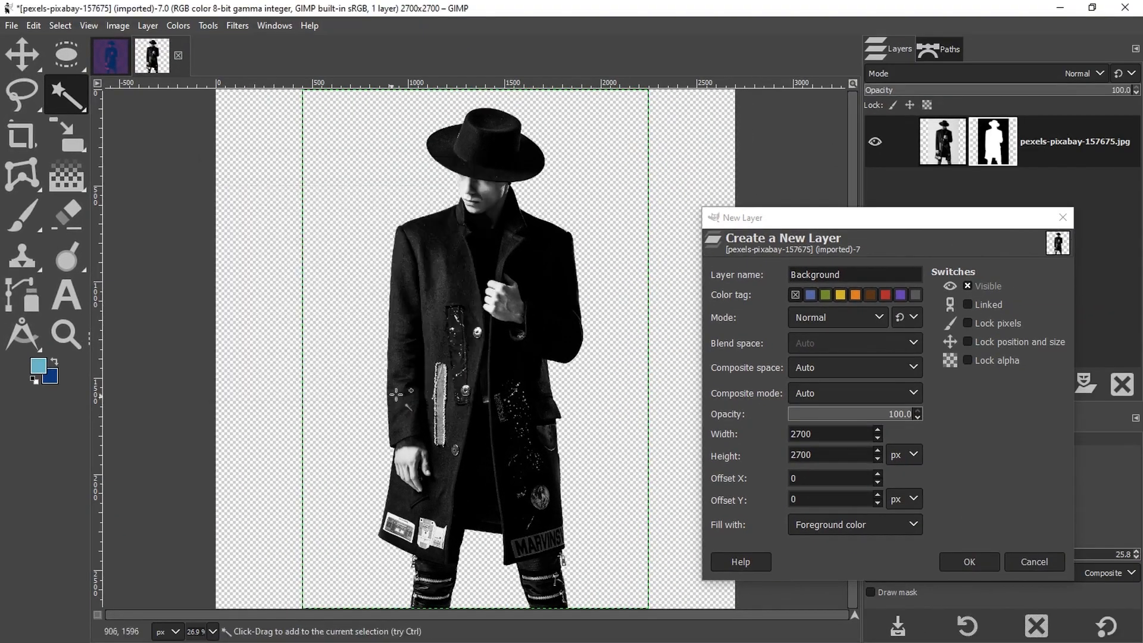
pyautogui.click(977, 560)
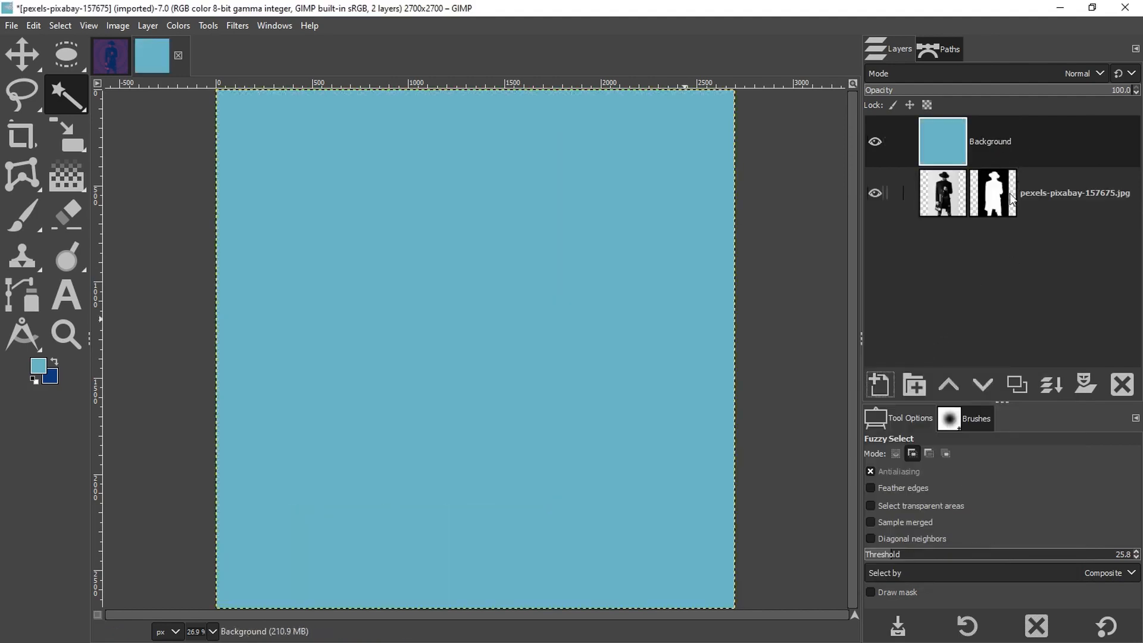
# Move the Background layer below the photo layer and make the photo layer active
pyautogui.click(1026, 143)
pyautogui.moveTo(1024, 137); pyautogui.dragTo(1024, 244)
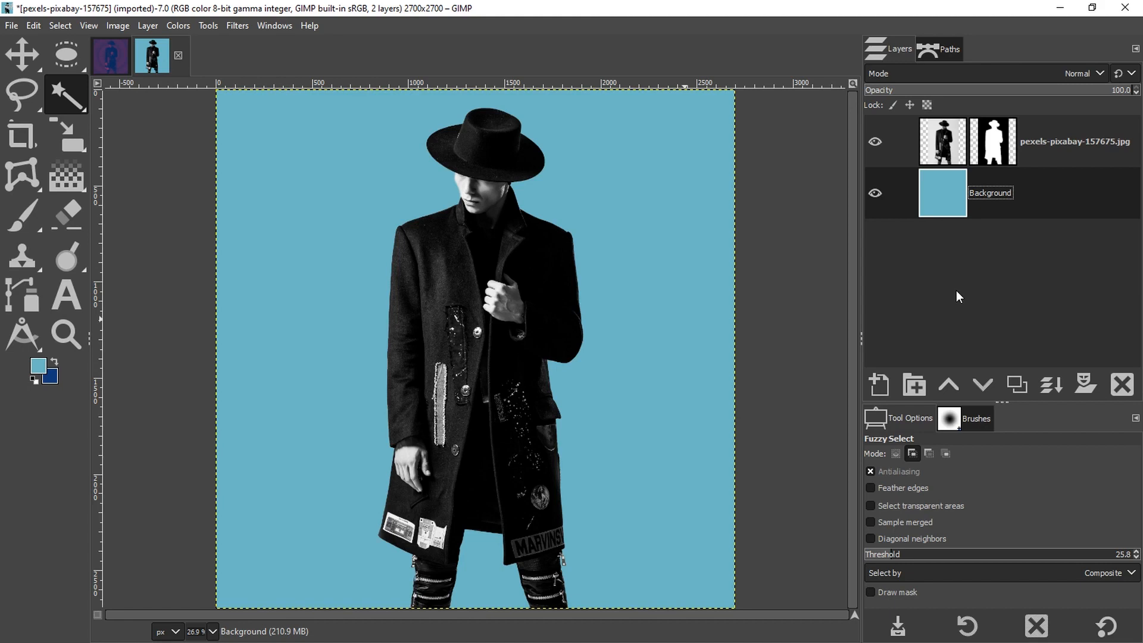
pyautogui.click(1052, 153)
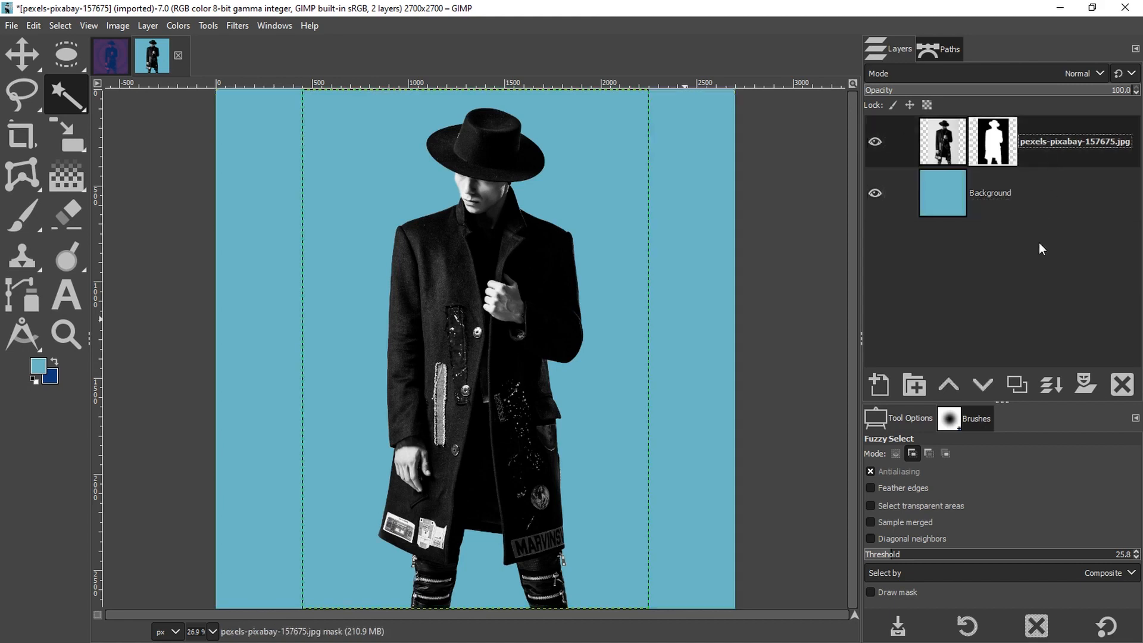
# Create a layer named Red above the photo, filled with foreground color ff1300, and set its blend mode to Multiply
pyautogui.click(877, 386)
pyautogui.write('Red')
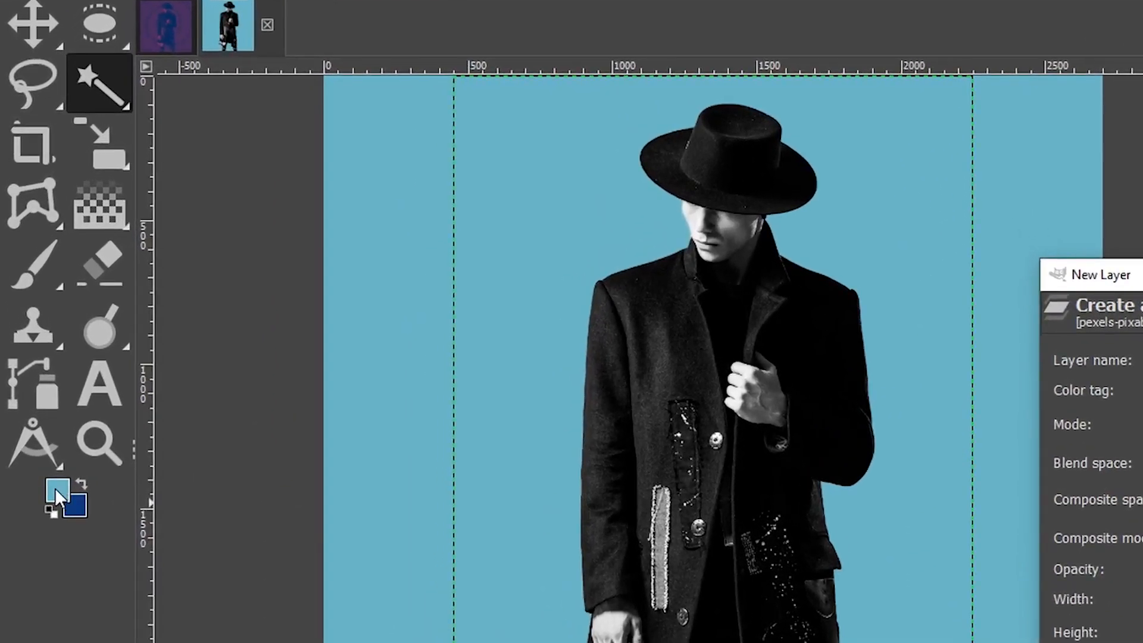
pyautogui.click(38, 366)
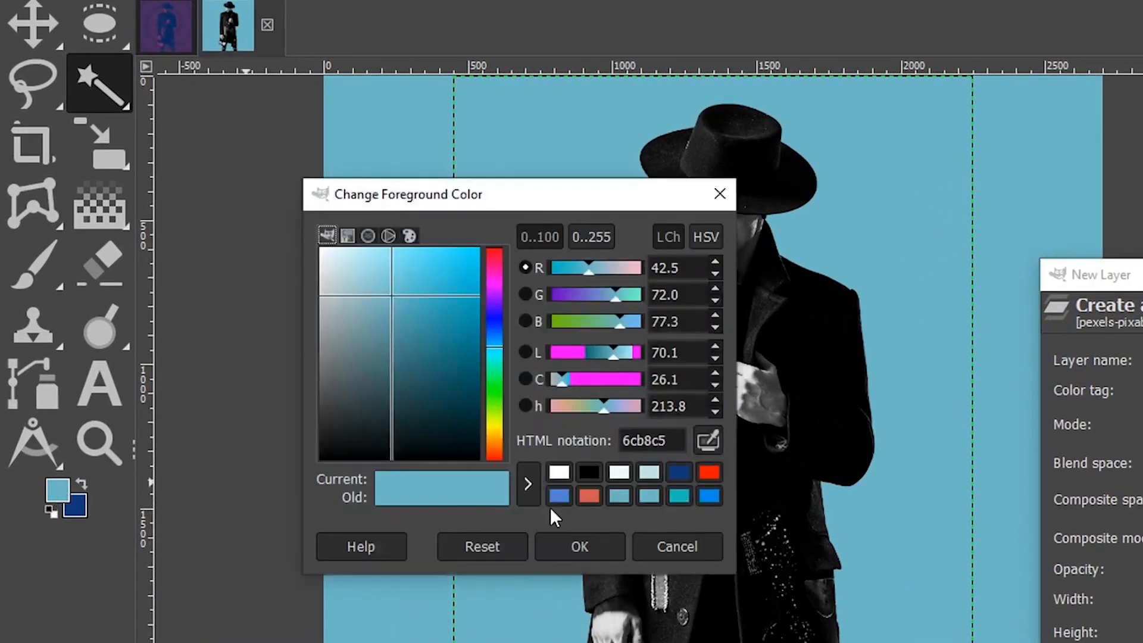
pyautogui.click(709, 472)
pyautogui.doubleClick(639, 442)
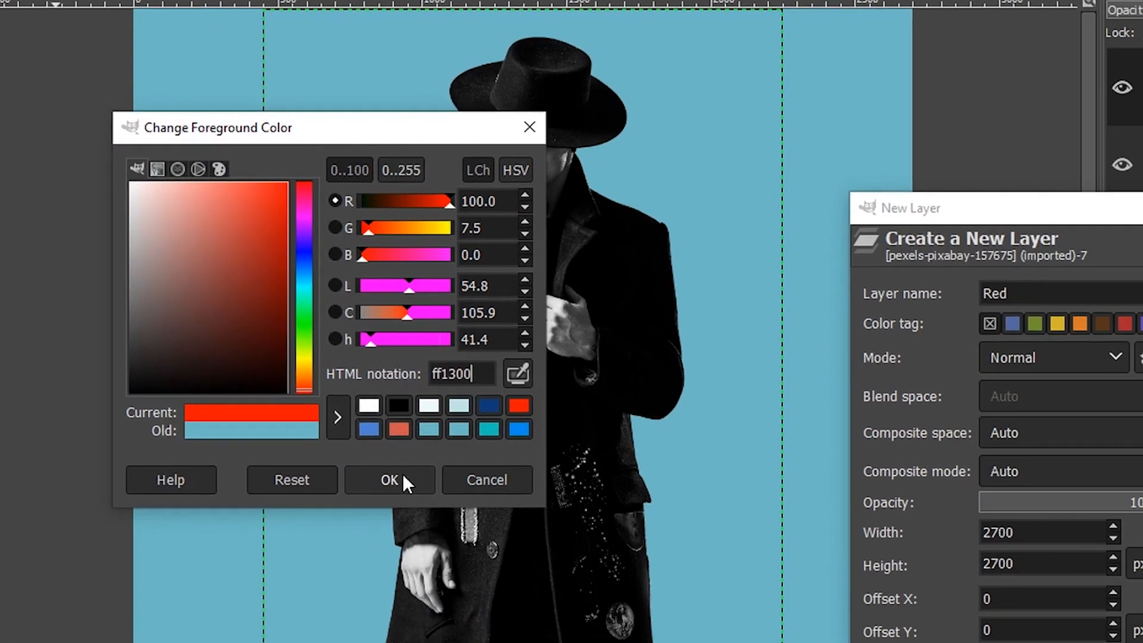
pyautogui.click(580, 546)
pyautogui.click(938, 613)
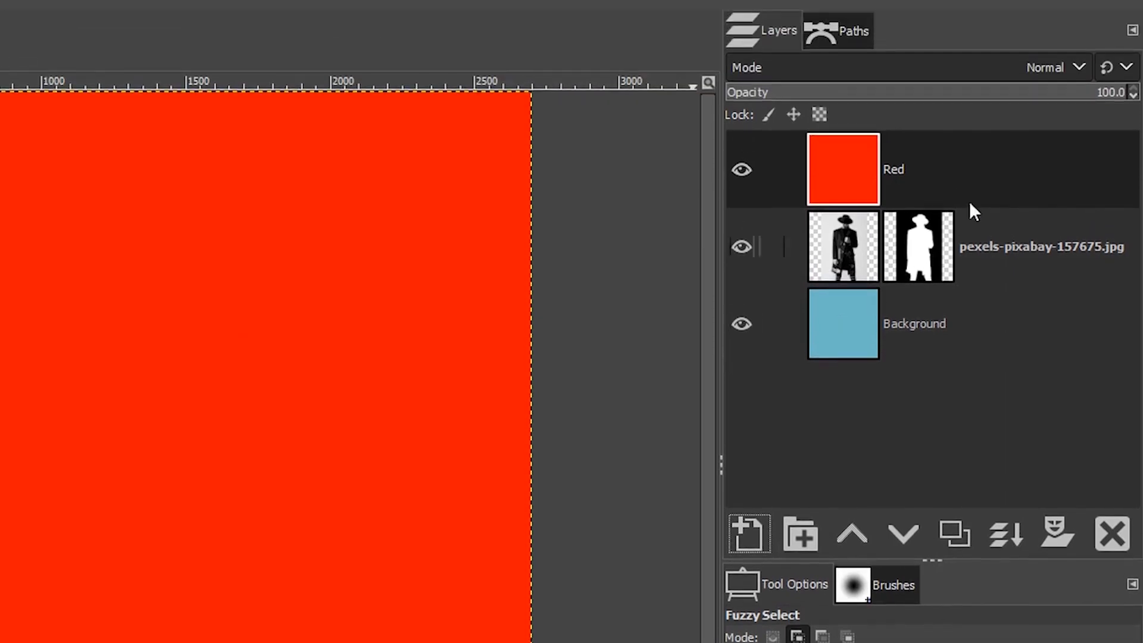
pyautogui.click(1014, 65)
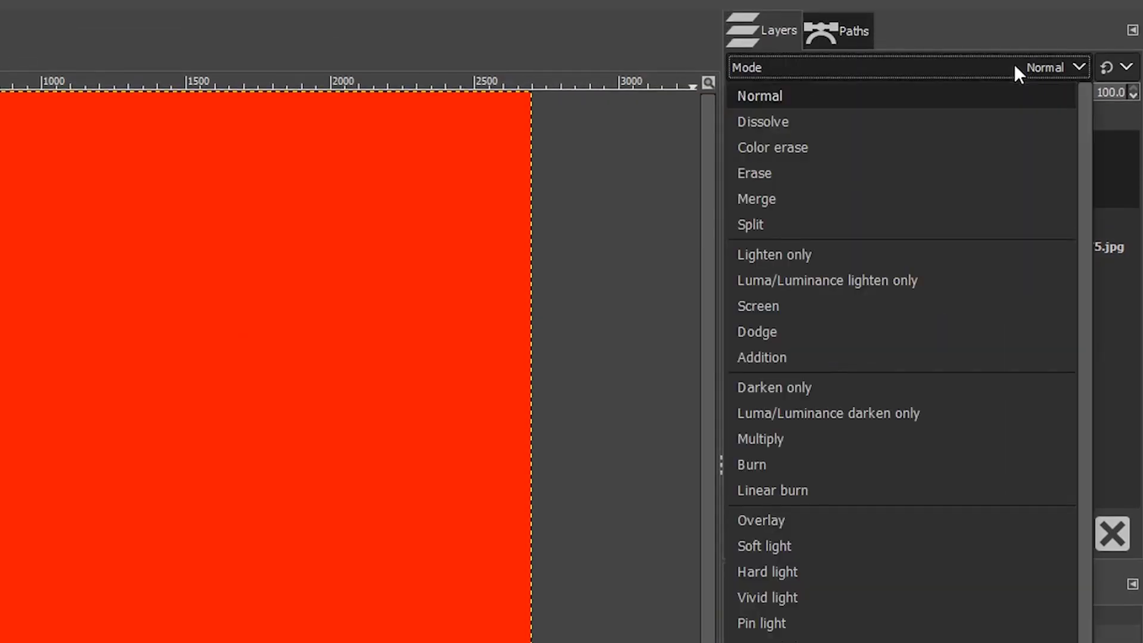
pyautogui.click(788, 433)
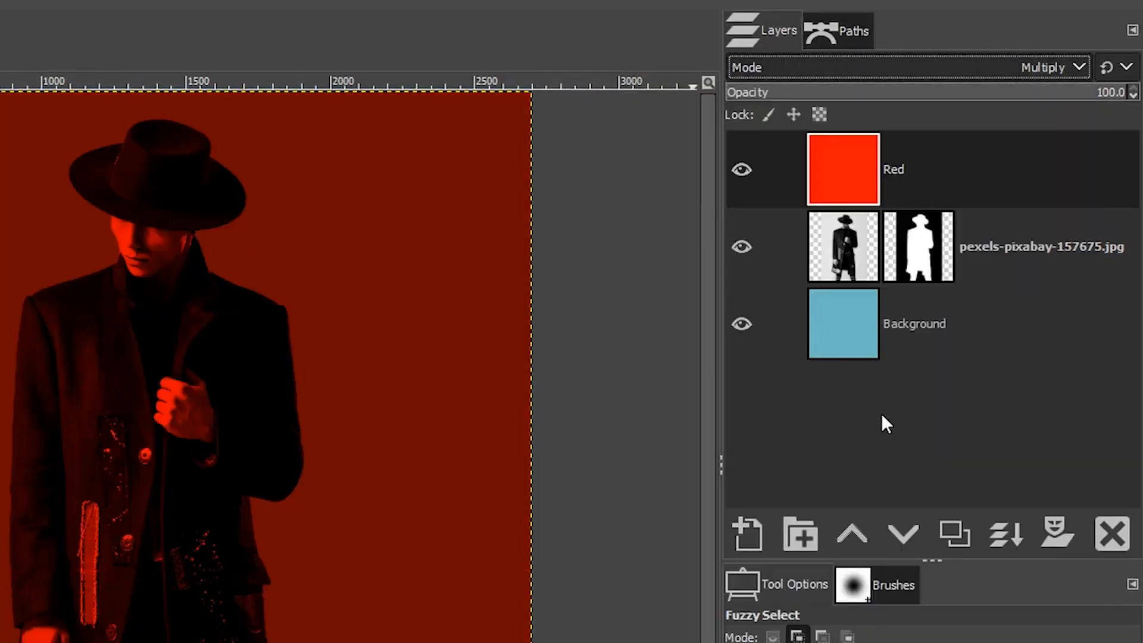
# Create a layer named Blue above Red, filled with foreground color 103a7a, and lower its opacity to about 50.7
pyautogui.click(737, 526)
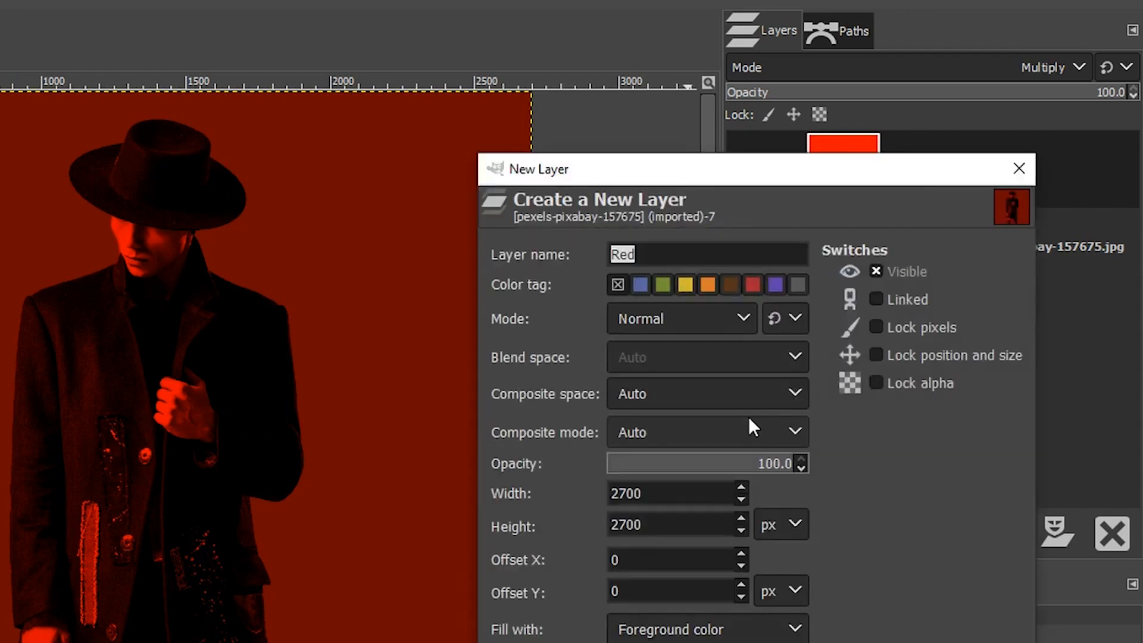
pyautogui.write('Blu')
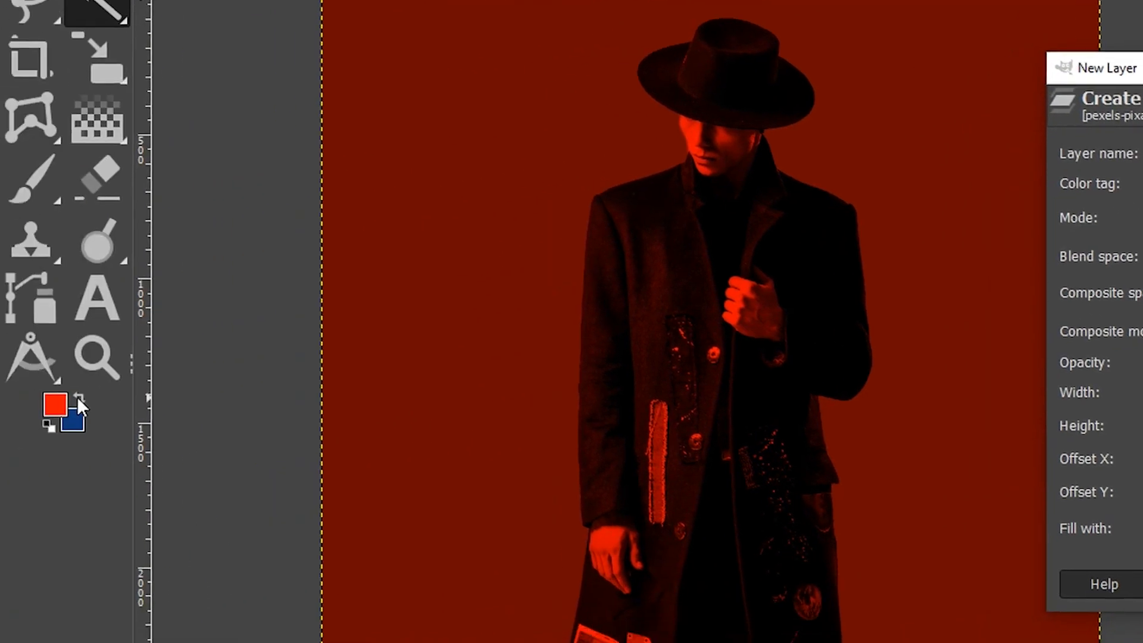
pyautogui.click(79, 398)
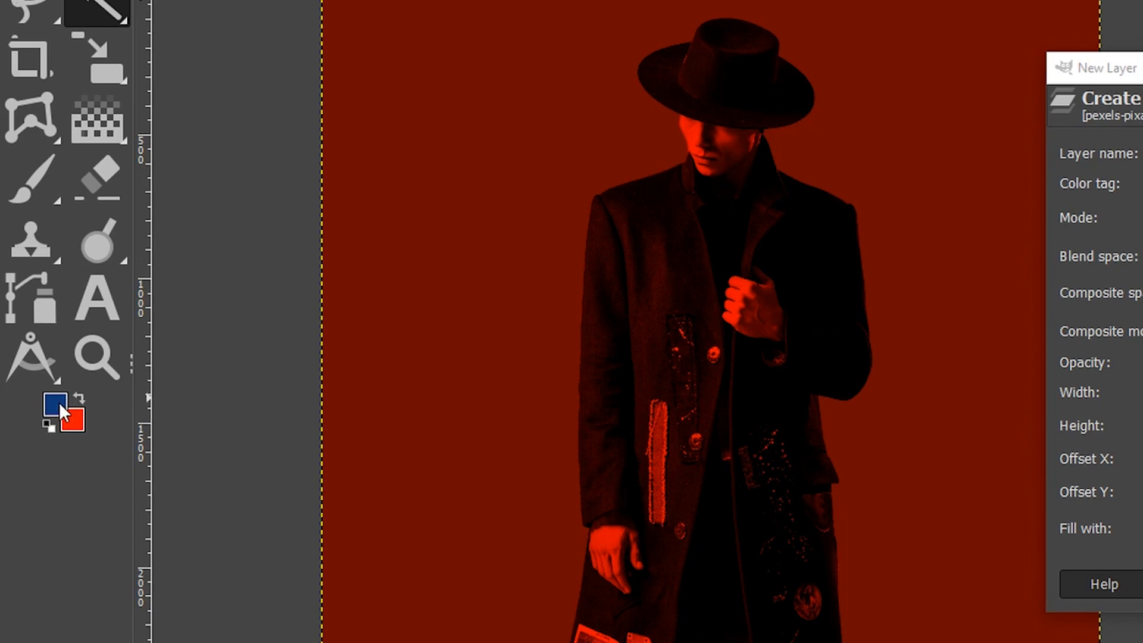
pyautogui.click(57, 403)
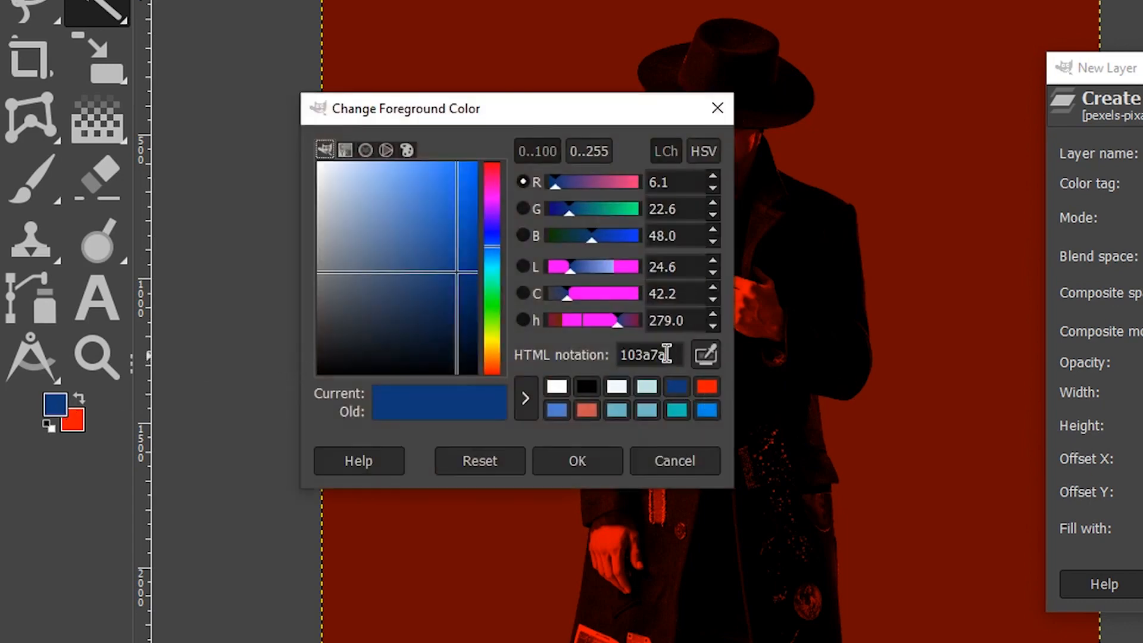
pyautogui.click(594, 459)
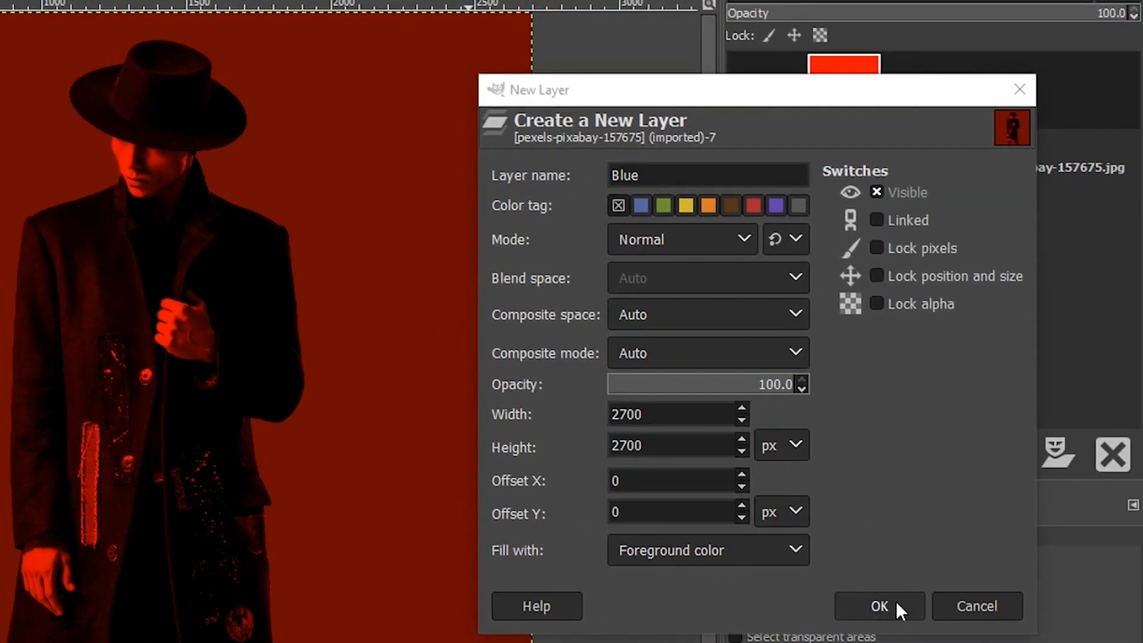
pyautogui.click(895, 601)
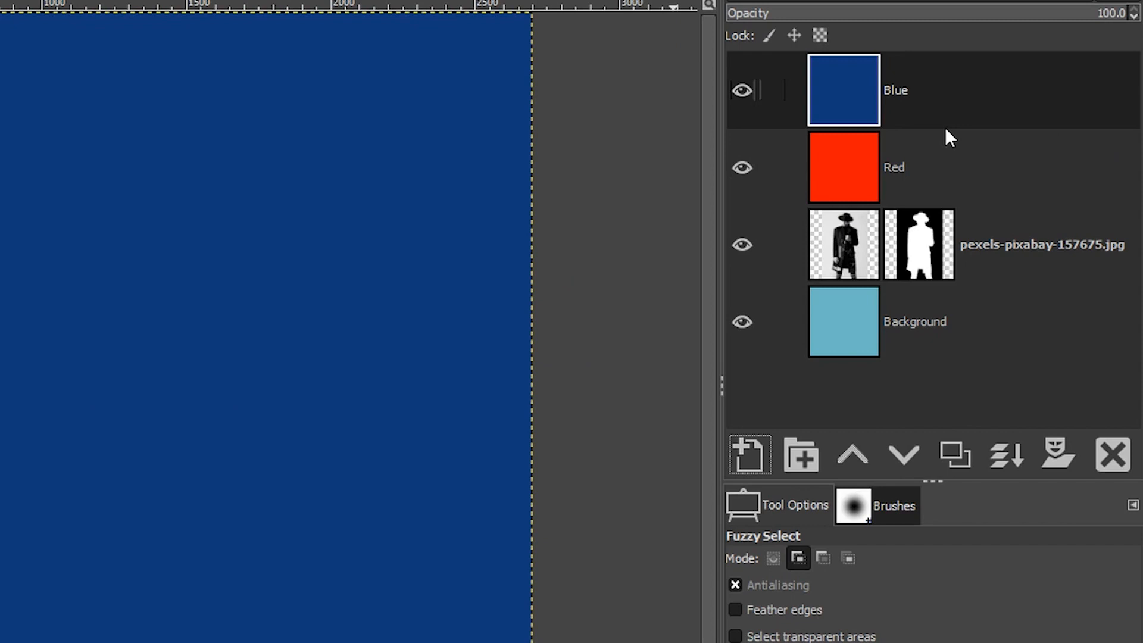
pyautogui.click(944, 17)
pyautogui.moveTo(944, 23)
pyautogui.mouseDown()
pyautogui.moveTo(934, 21)
pyautogui.moveTo(945, 38)
pyautogui.mouseUp()
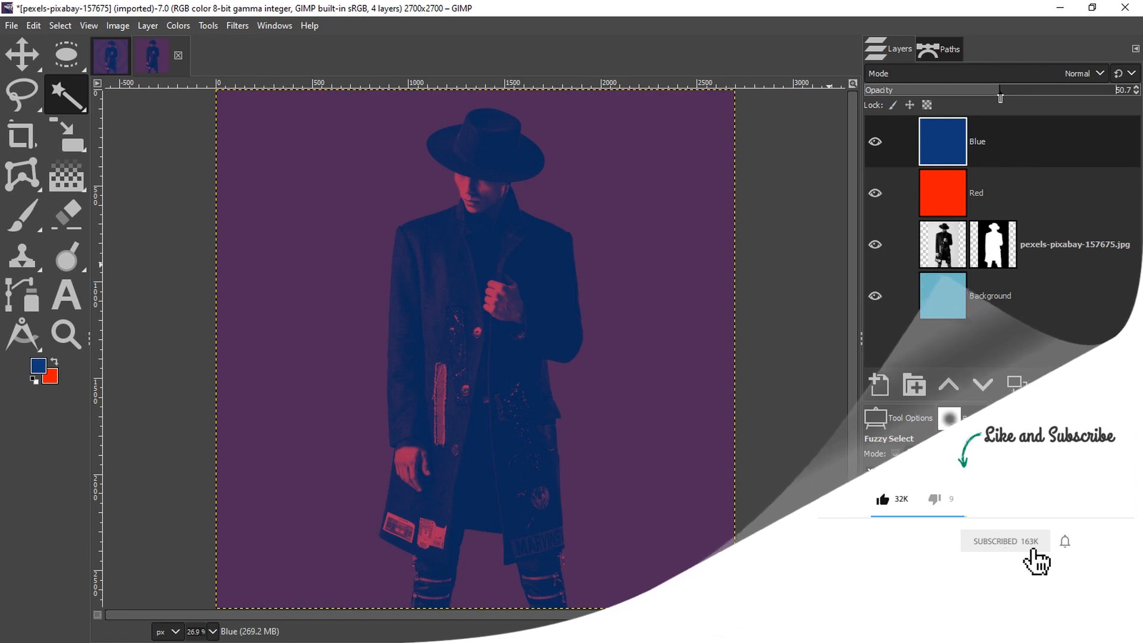
# Reset the colors to default black and white and create a black-filled layer named Gradient directly above the Background layer
pyautogui.click(1044, 299)
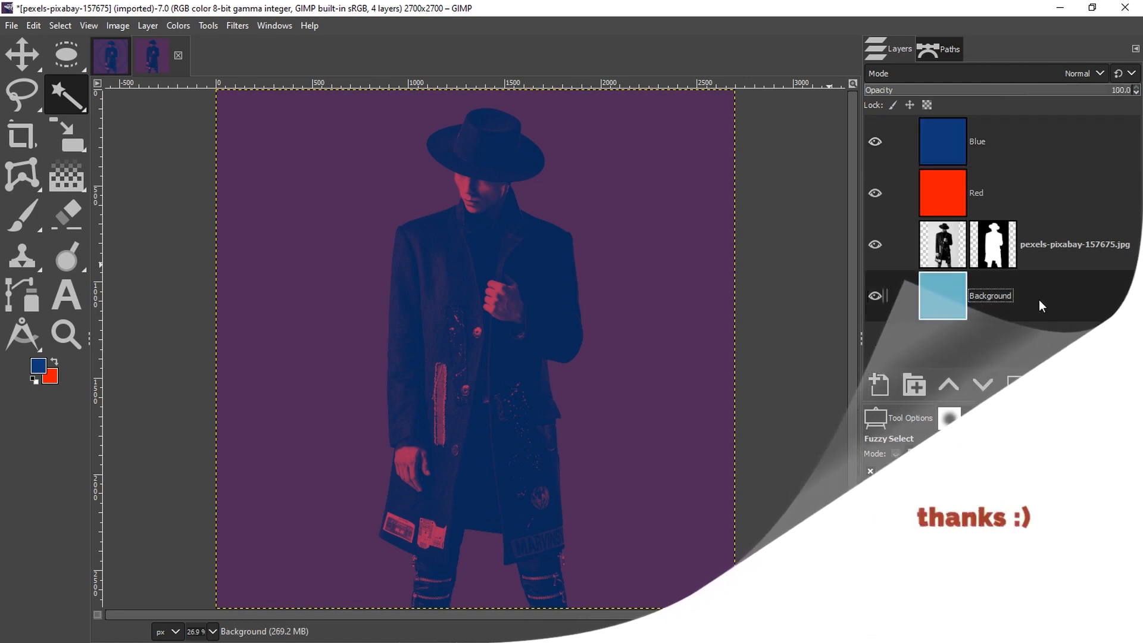
pyautogui.click(884, 384)
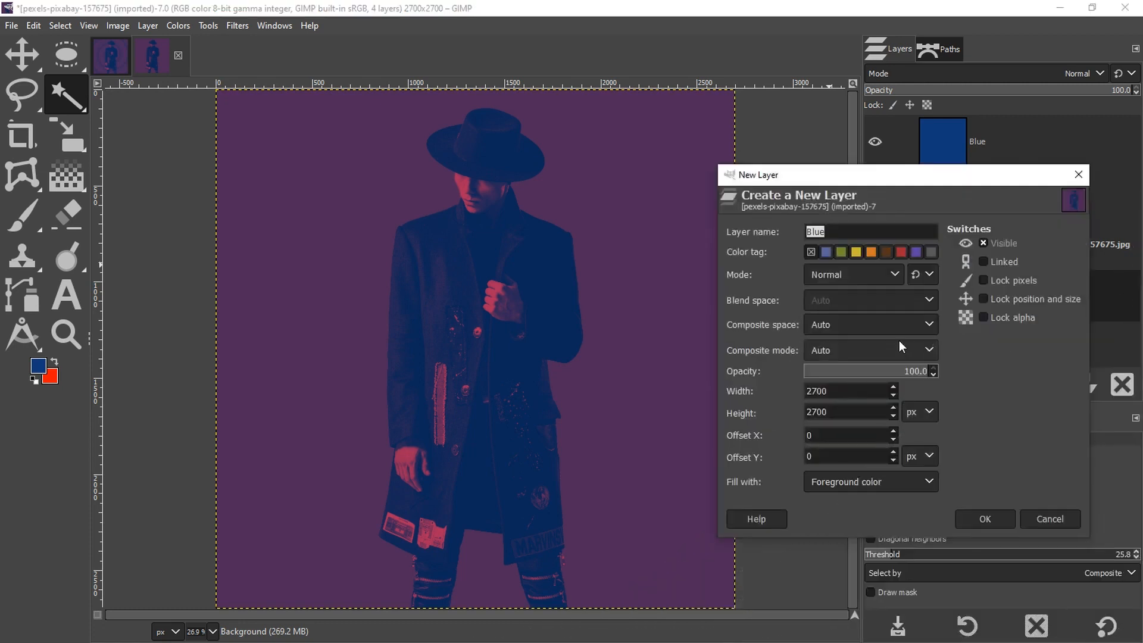
pyautogui.write('Gradient')
pyautogui.click(33, 380)
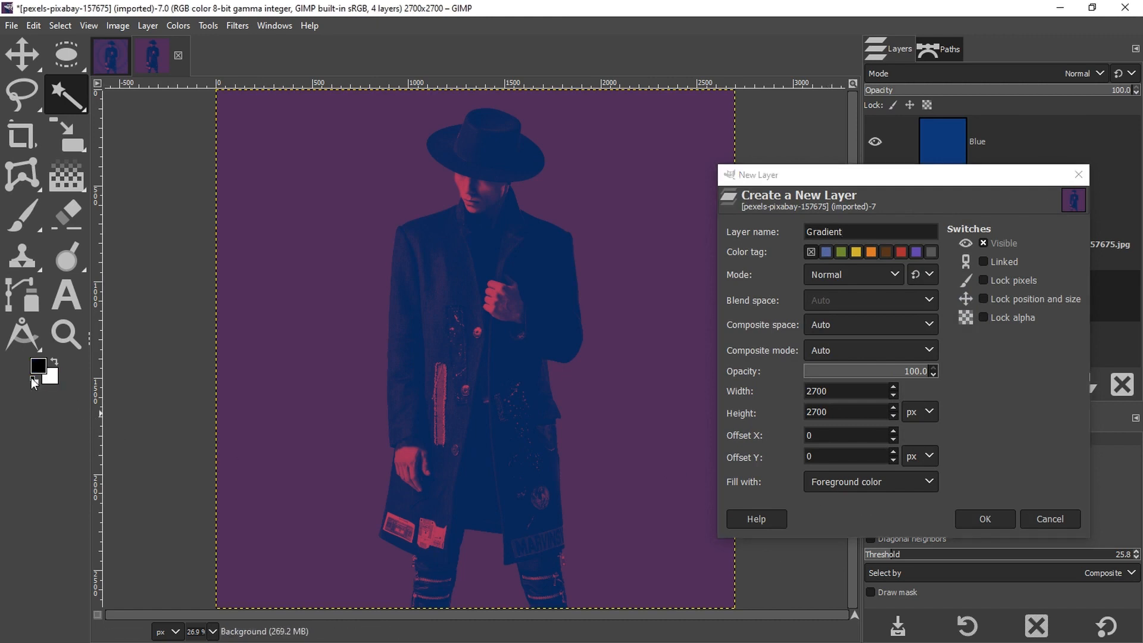
pyautogui.click(986, 520)
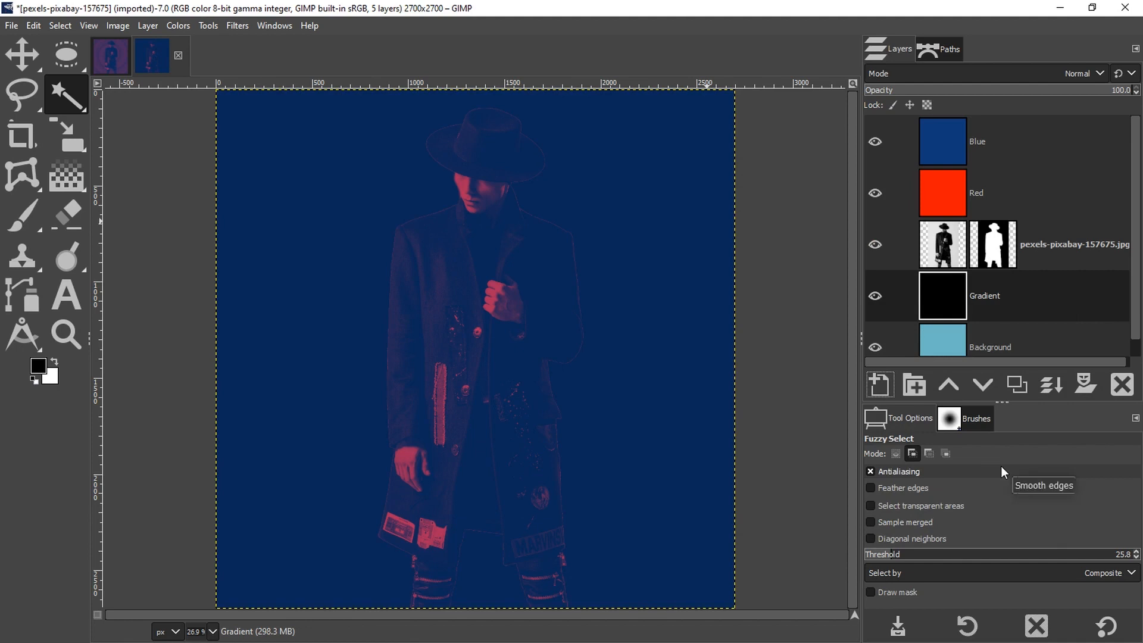
# Add a layer mask initialized to Black (full transparency) to the Gradient layer
pyautogui.click(1085, 385)
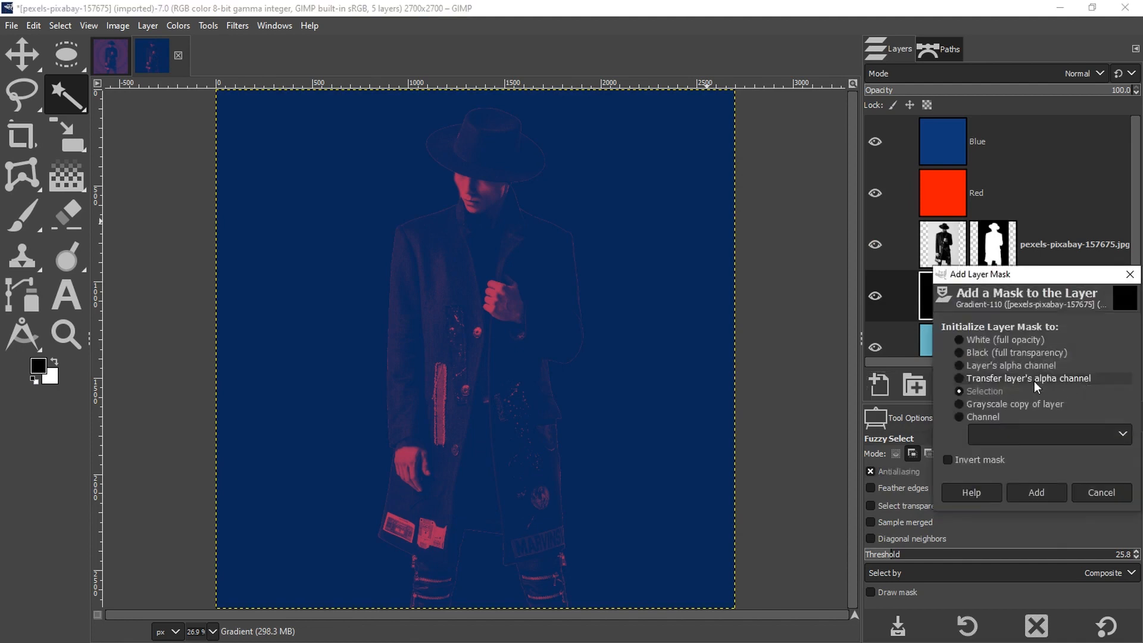
pyautogui.click(989, 350)
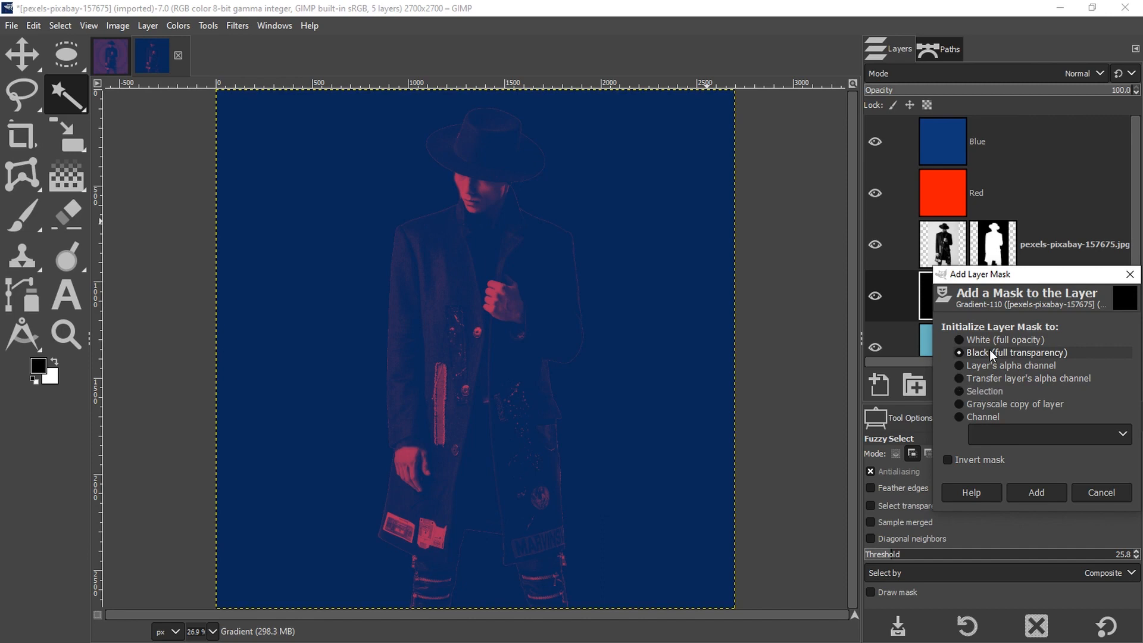
pyautogui.click(1037, 493)
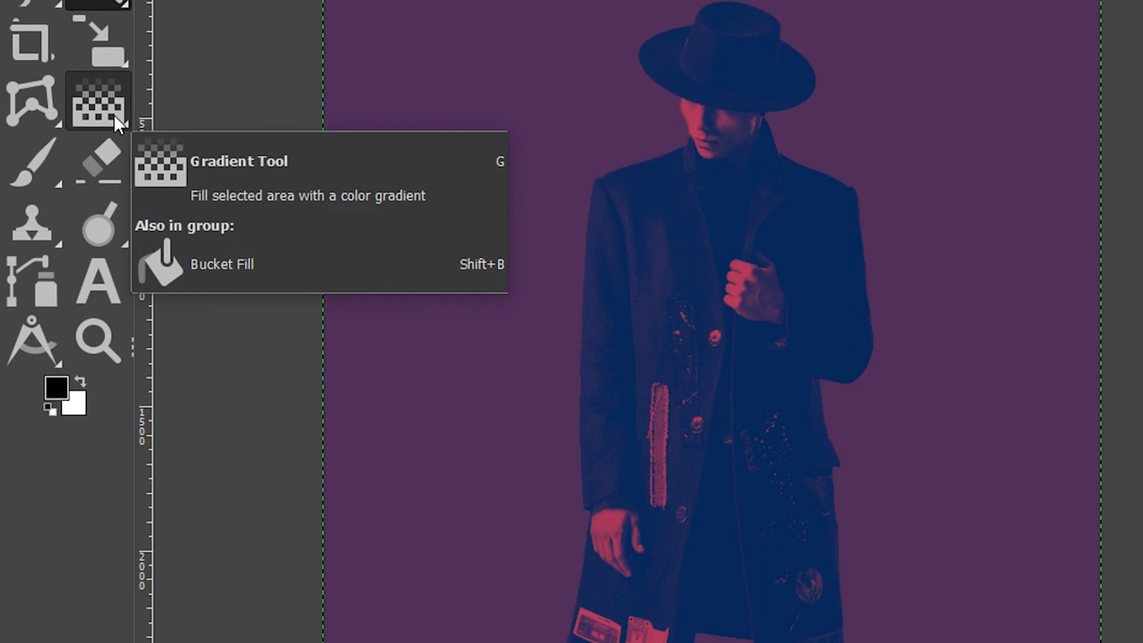
# Draw a white FG to Transparent gradient, shape Spiral (counter-clockwise), about 591 px long from the man's chest down to about (1850, 1601) on the Gradient mask
pyautogui.click(113, 114)
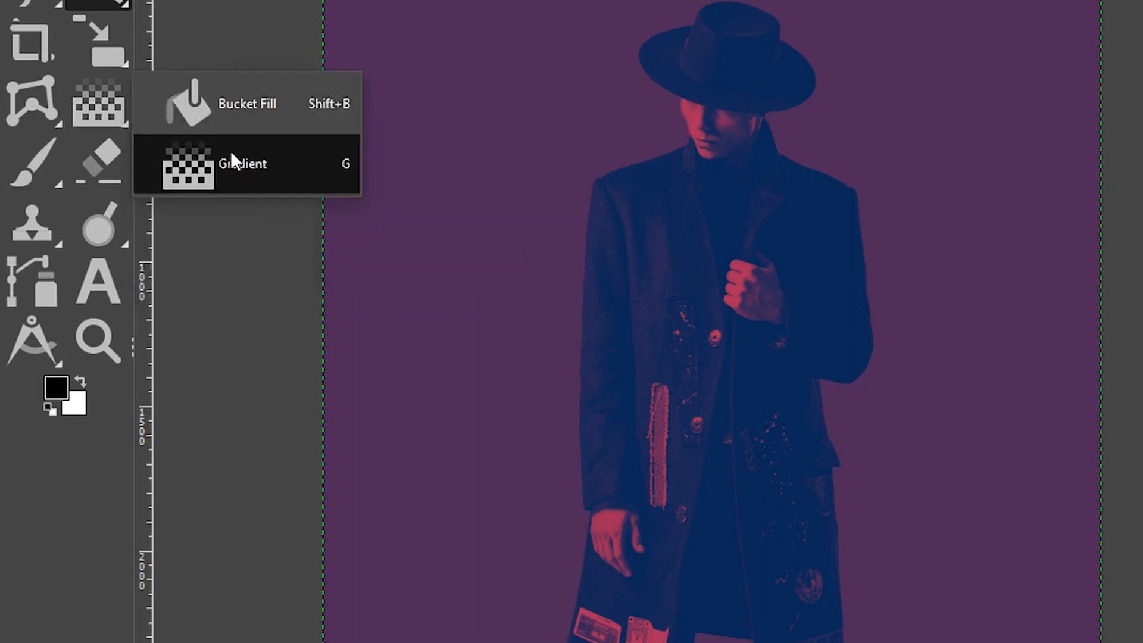
pyautogui.click(344, 165)
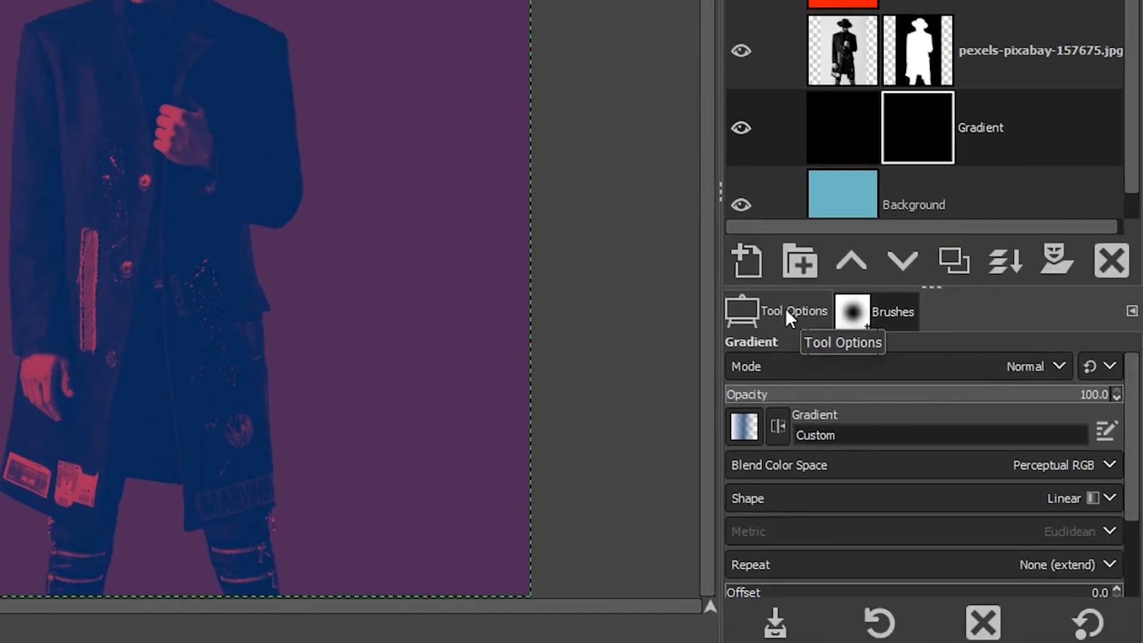
pyautogui.click(738, 426)
pyautogui.click(739, 425)
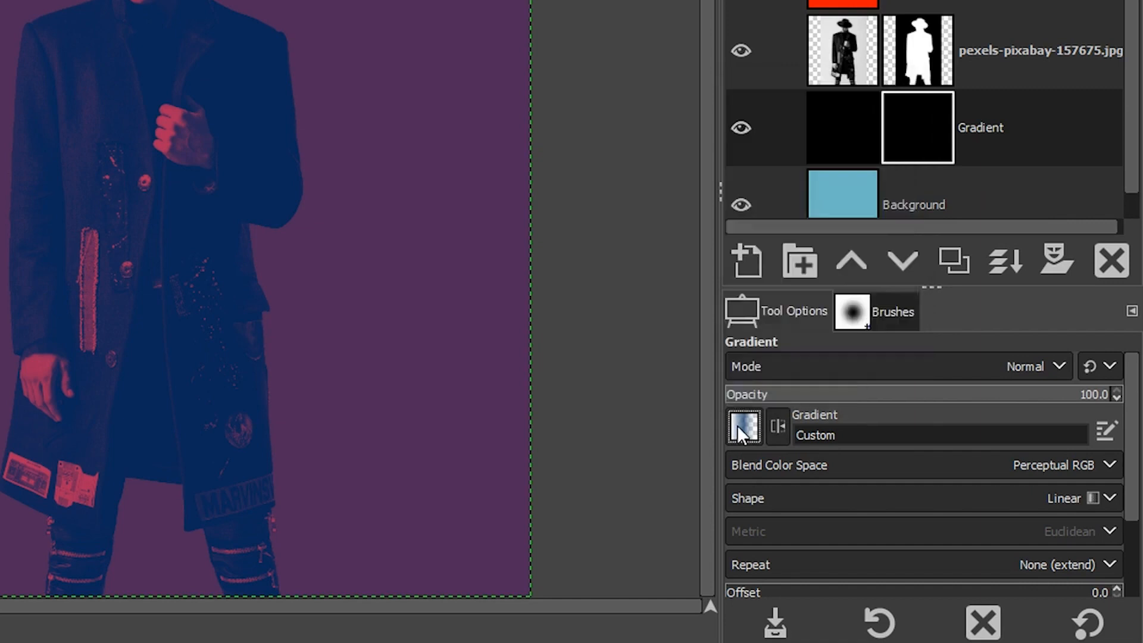
pyautogui.click(738, 425)
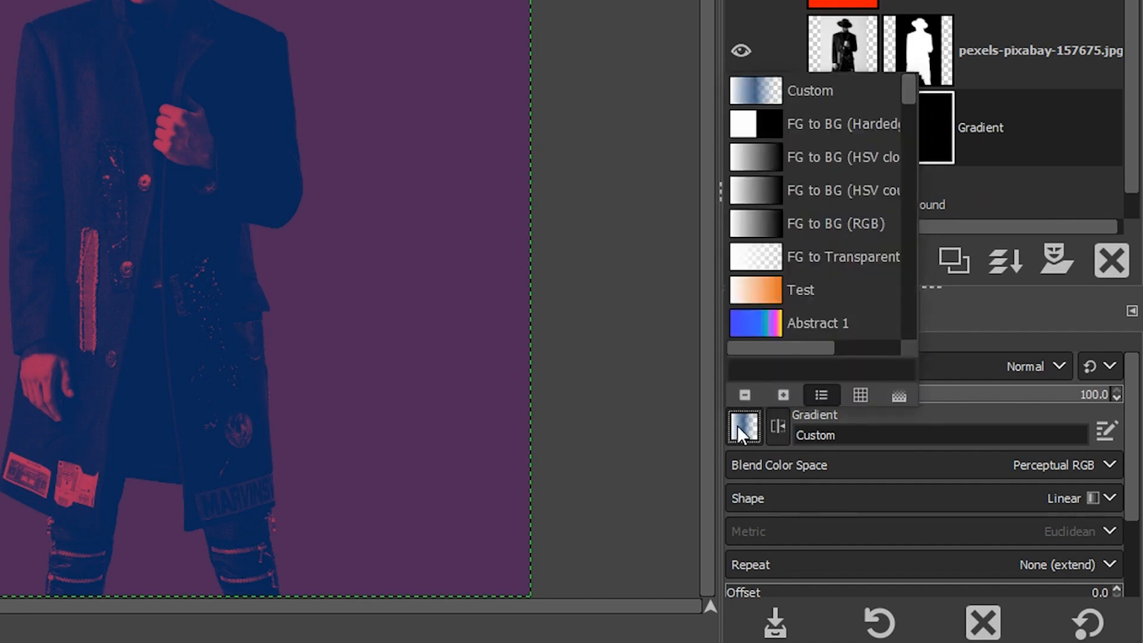
pyautogui.click(771, 262)
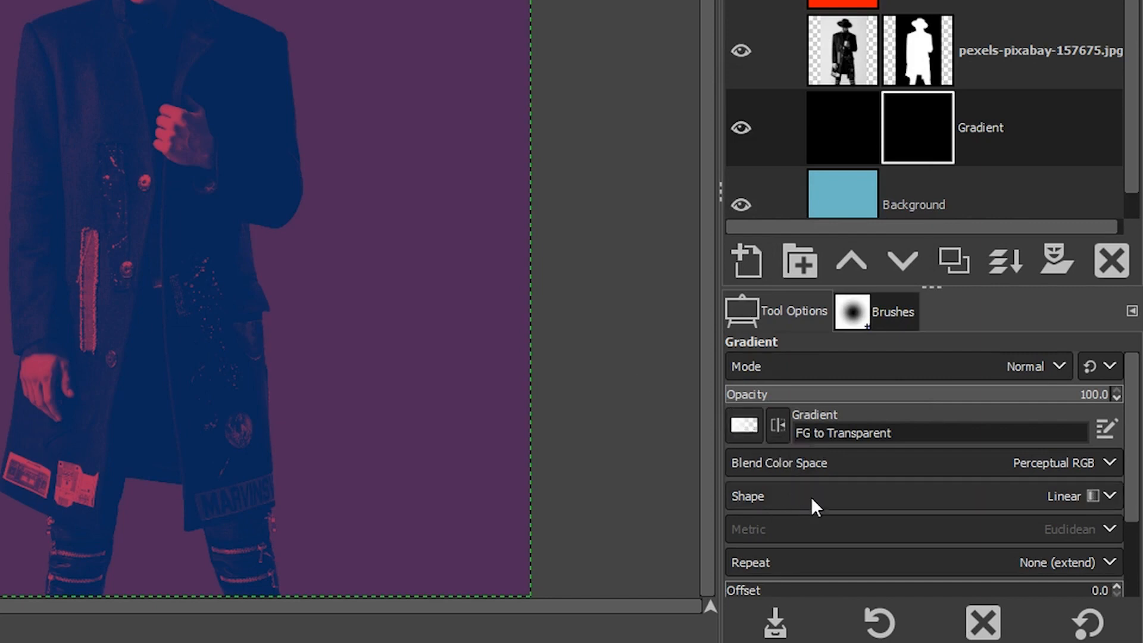
pyautogui.click(1094, 494)
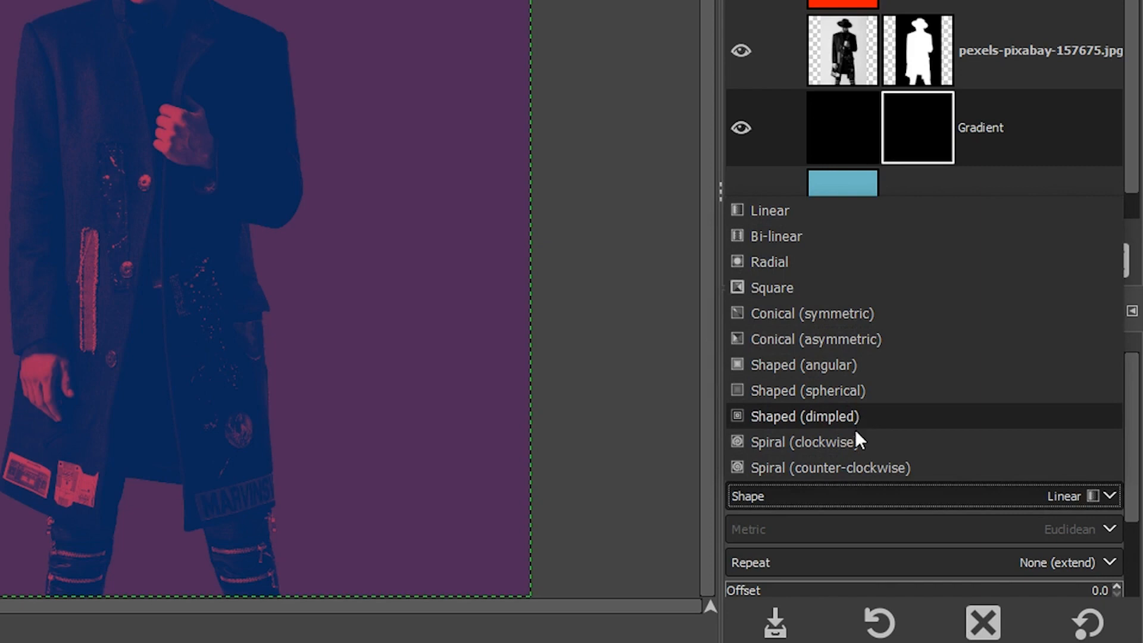
pyautogui.click(833, 468)
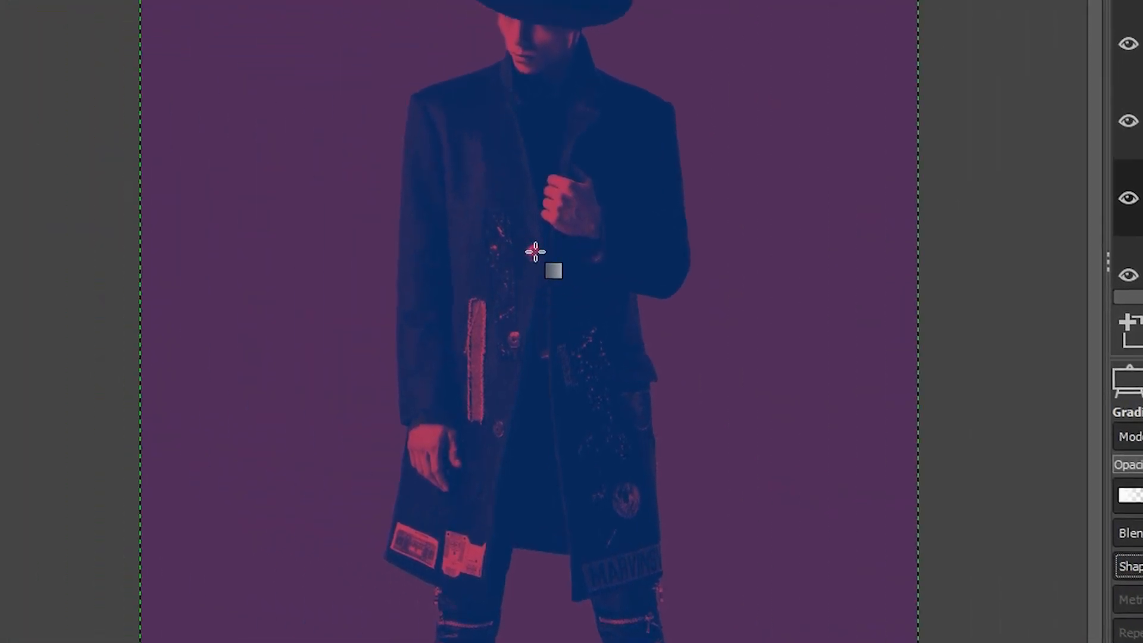
pyautogui.moveTo(535, 252); pyautogui.dragTo(678, 354)
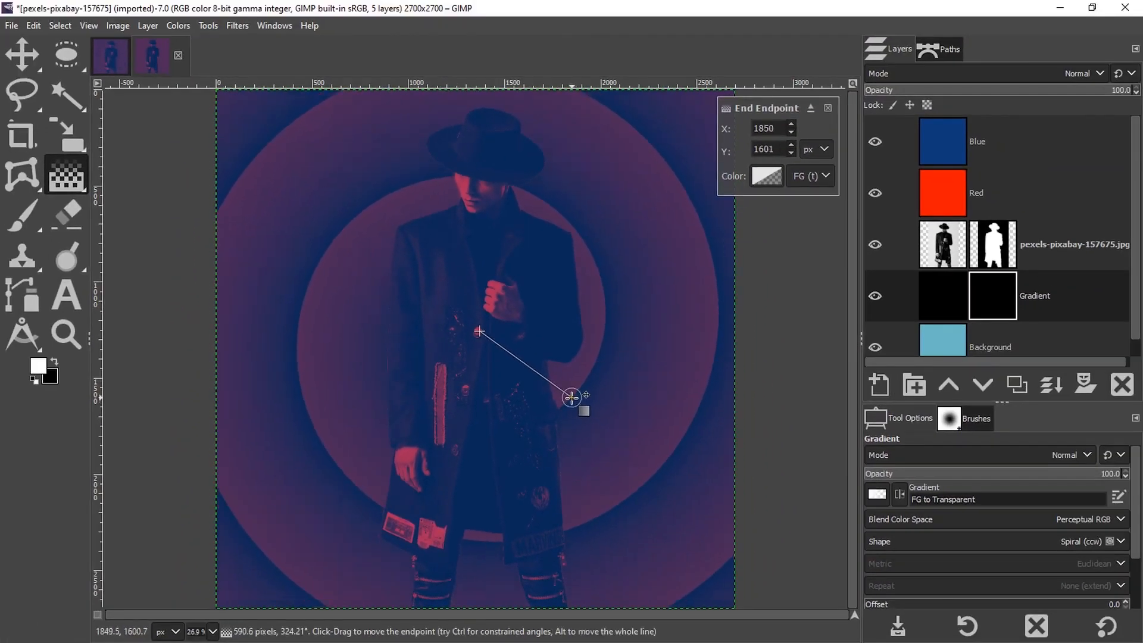
pyautogui.press('Return')
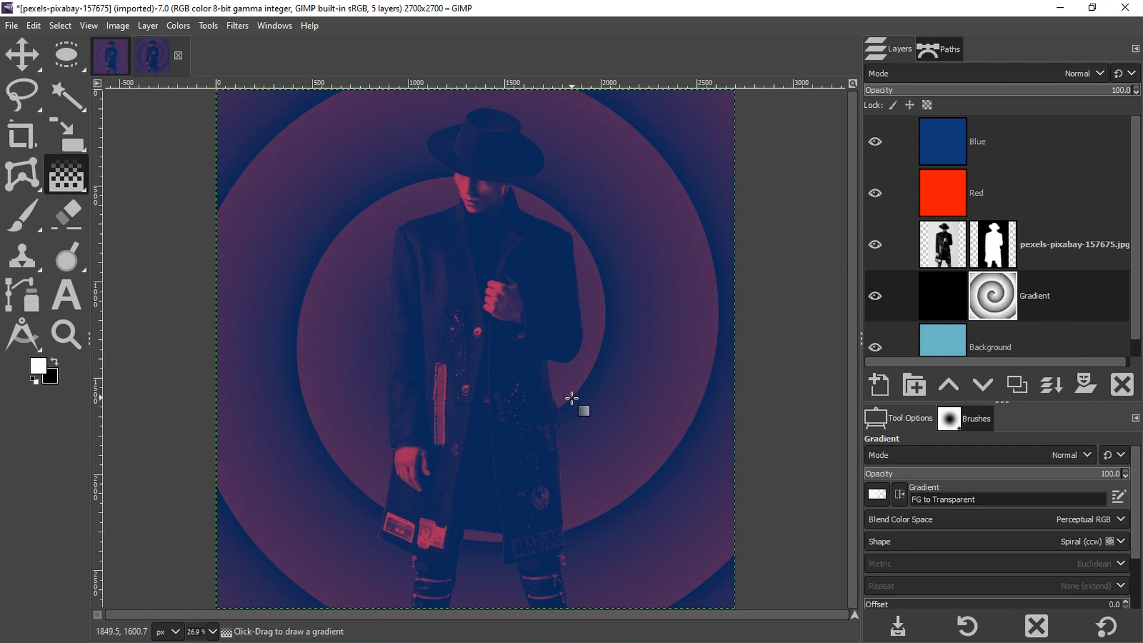